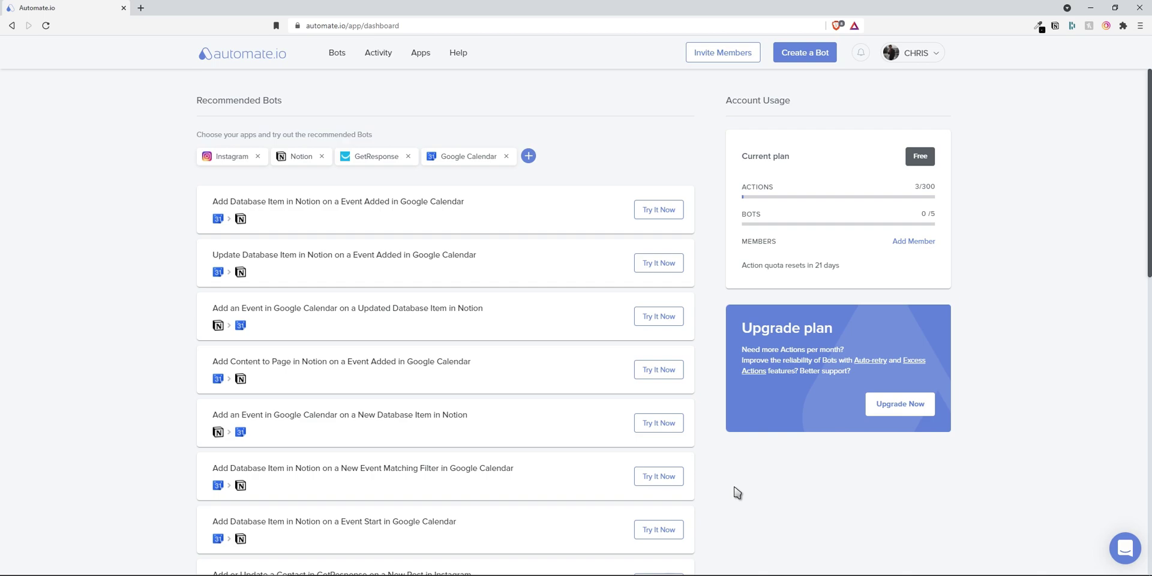
# Step: Add Google Calendar to the connected apps, authorizing the account and saving the connection
pyautogui.click(421, 54)
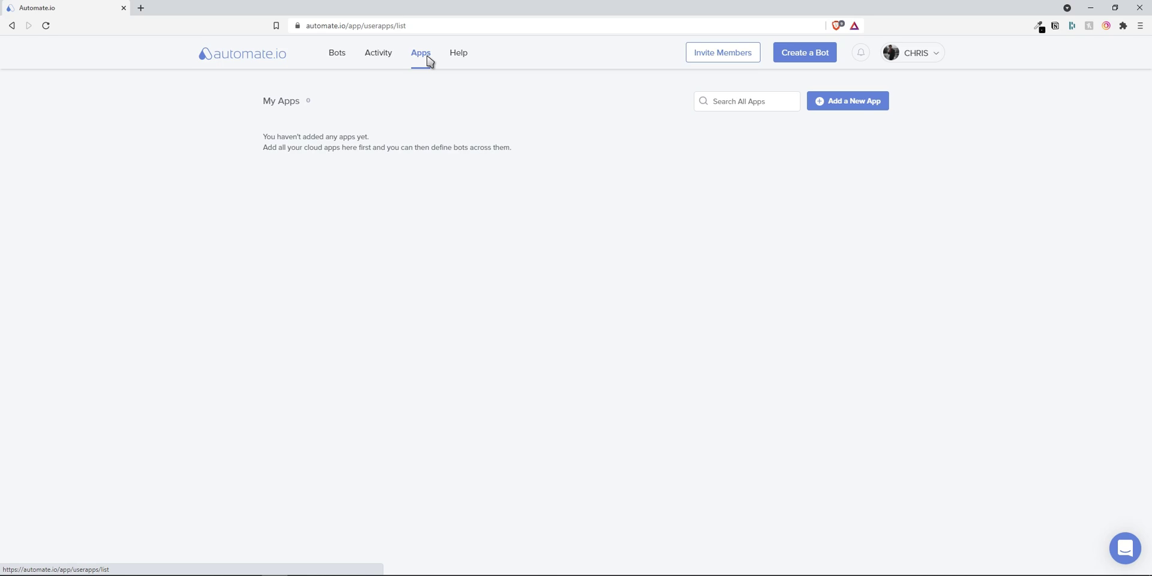
pyautogui.click(851, 103)
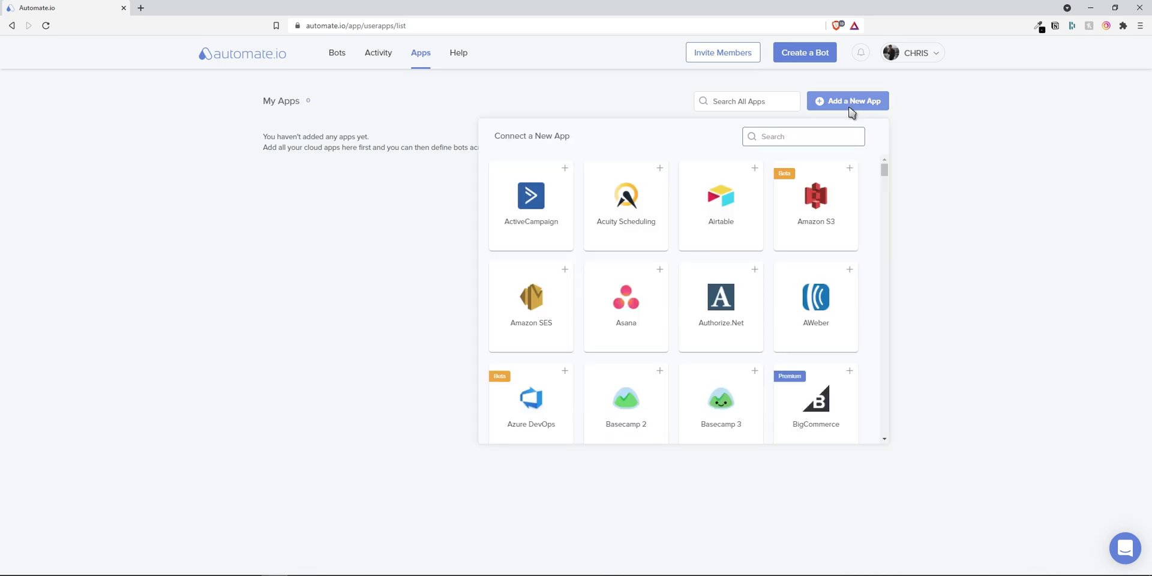
pyautogui.write('goog')
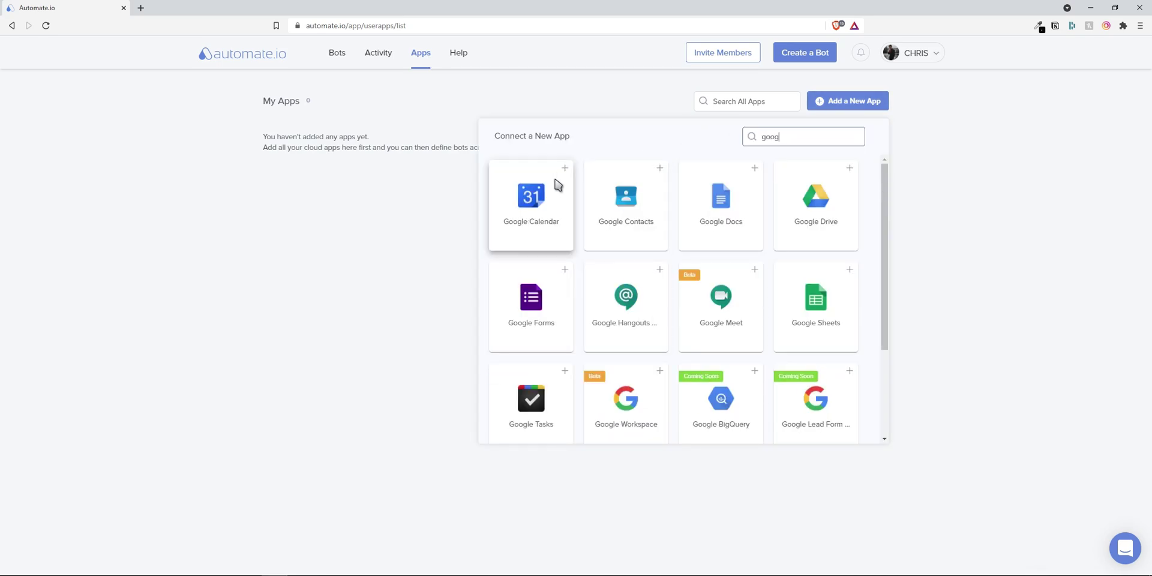
pyautogui.click(539, 195)
pyautogui.click(748, 267)
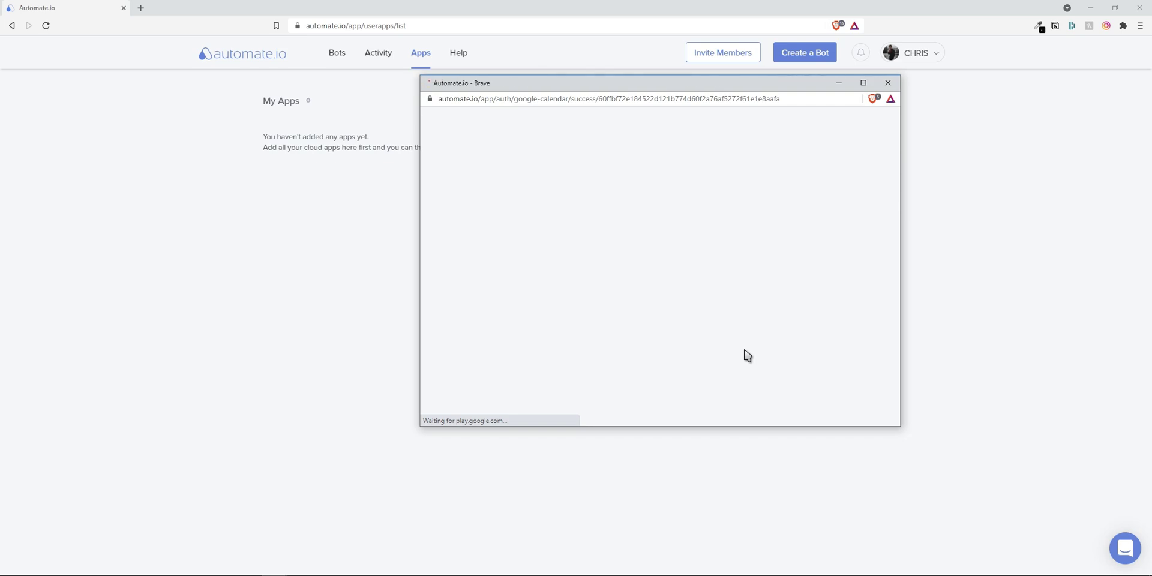
pyautogui.click(780, 259)
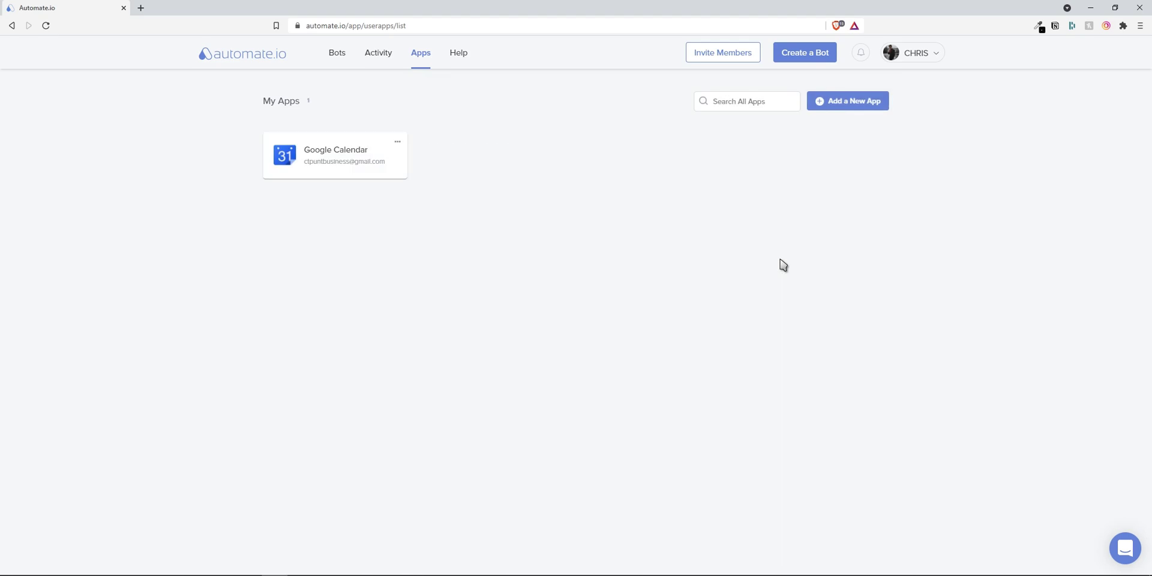
# Step: Add Notion to the connected apps, allowing access to the ticked private page and saving the connection
pyautogui.click(866, 105)
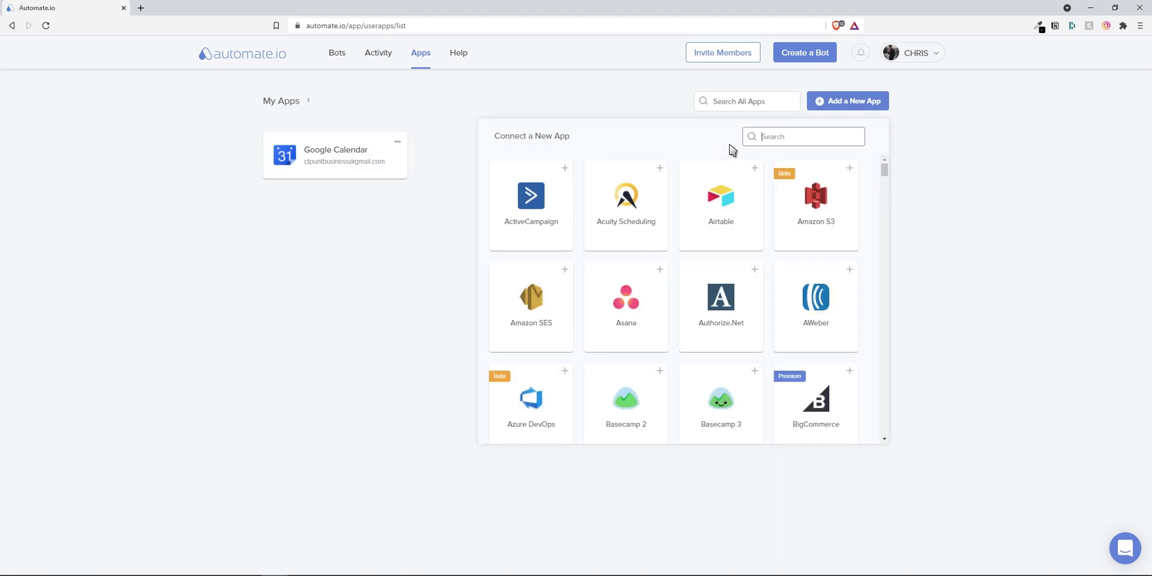
pyautogui.write('notion')
pyautogui.click(530, 198)
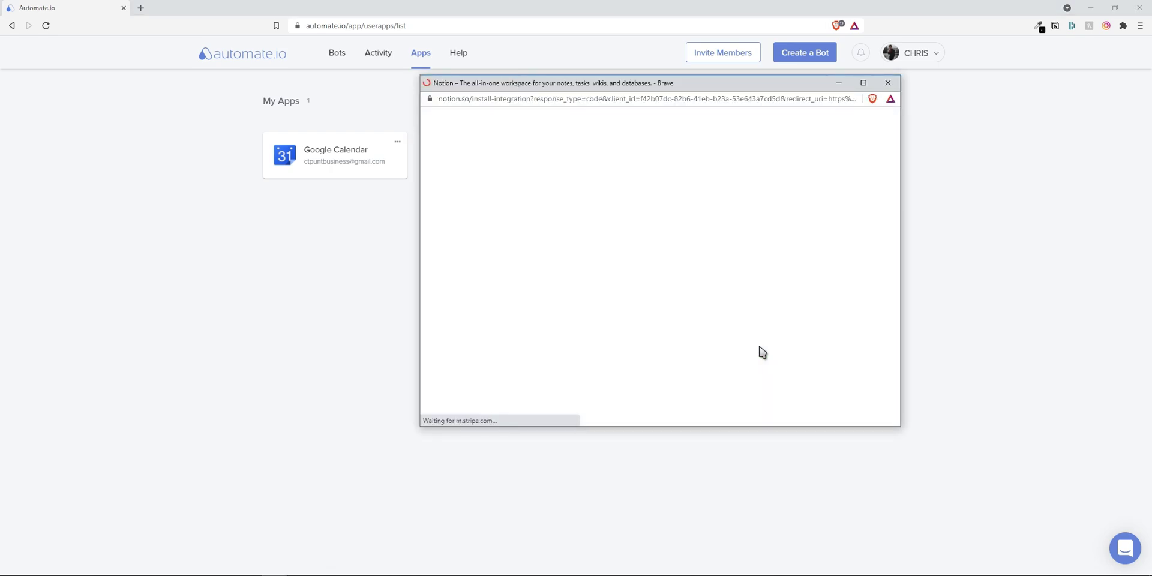
pyautogui.click(713, 350)
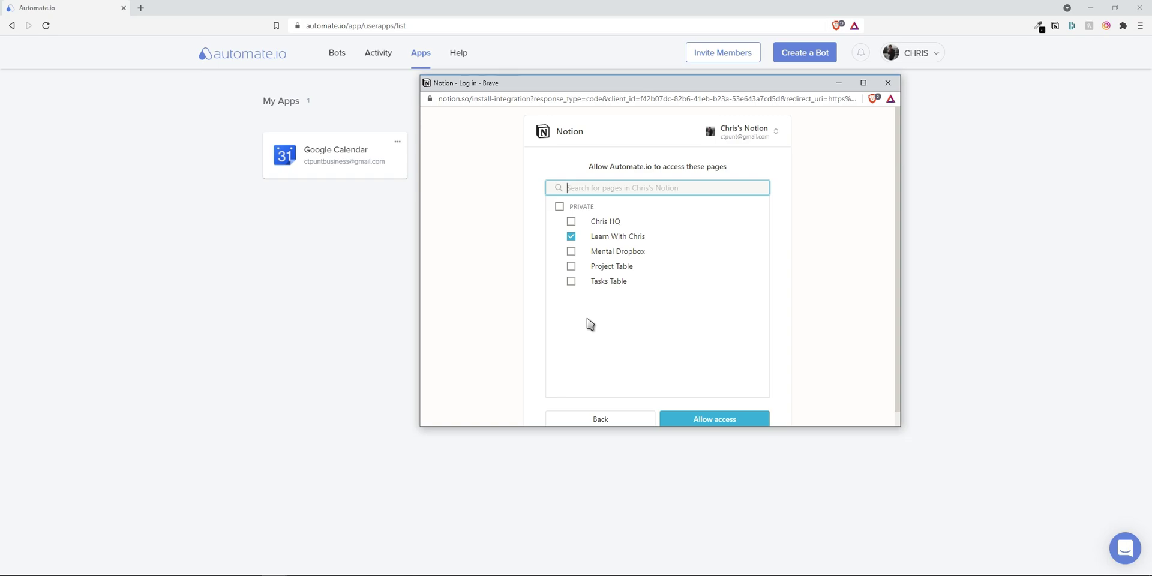
pyautogui.click(720, 419)
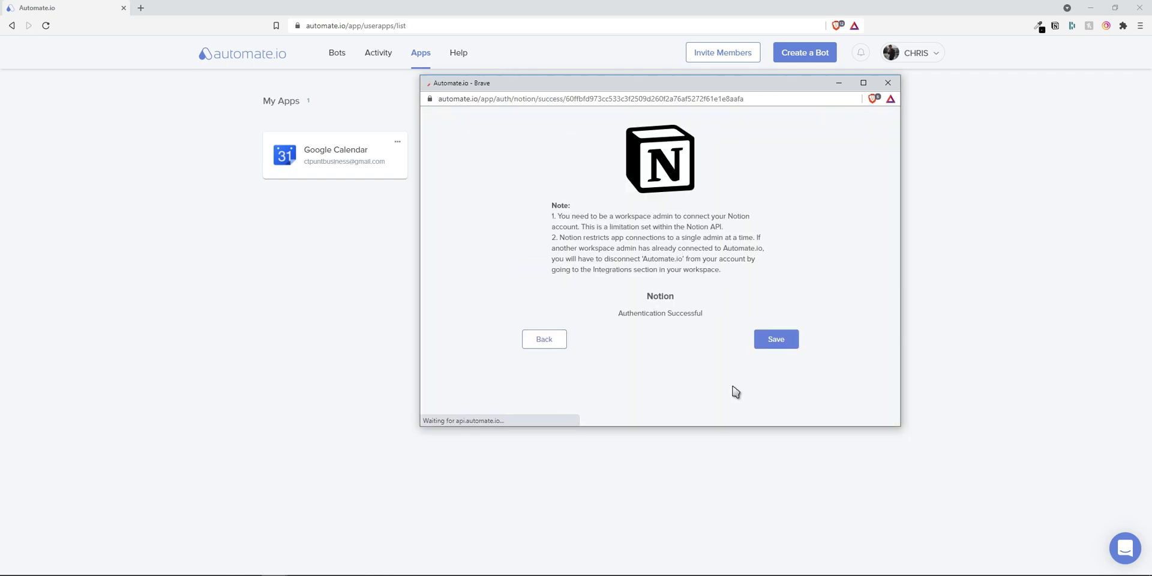
pyautogui.click(782, 343)
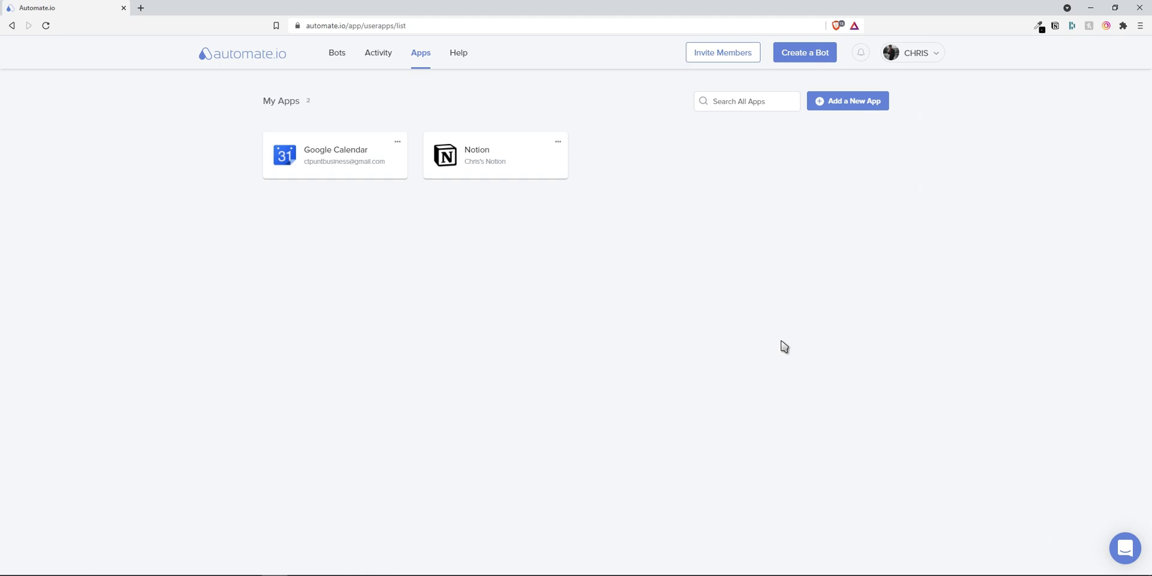
# Step: Create a bot triggered by Google Calendar's Event Added event, using the account's main e-mail calendar
pyautogui.click(807, 56)
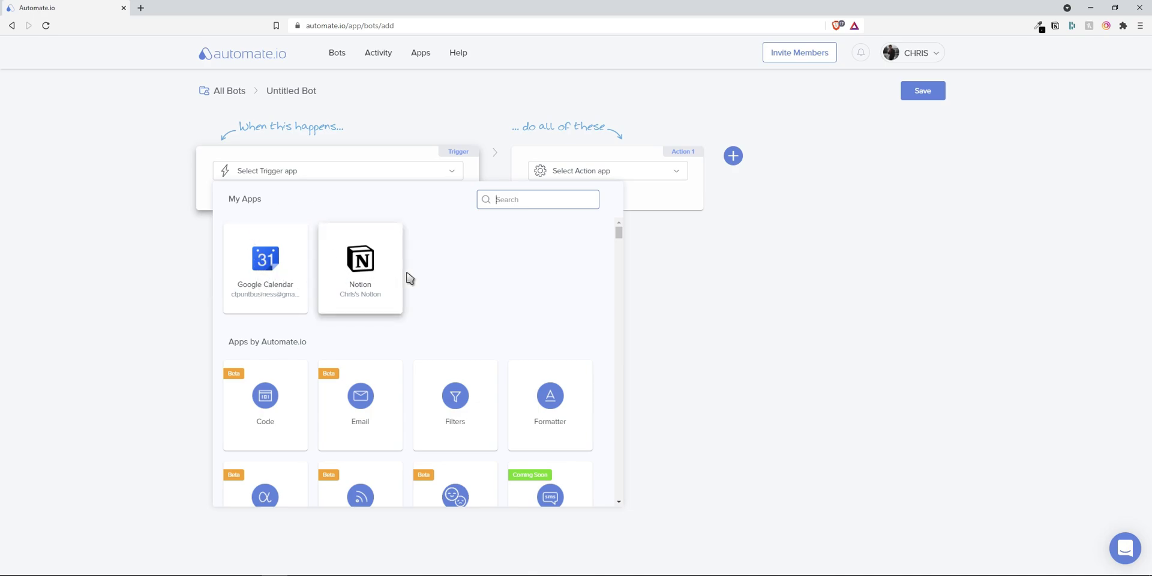
pyautogui.click(278, 264)
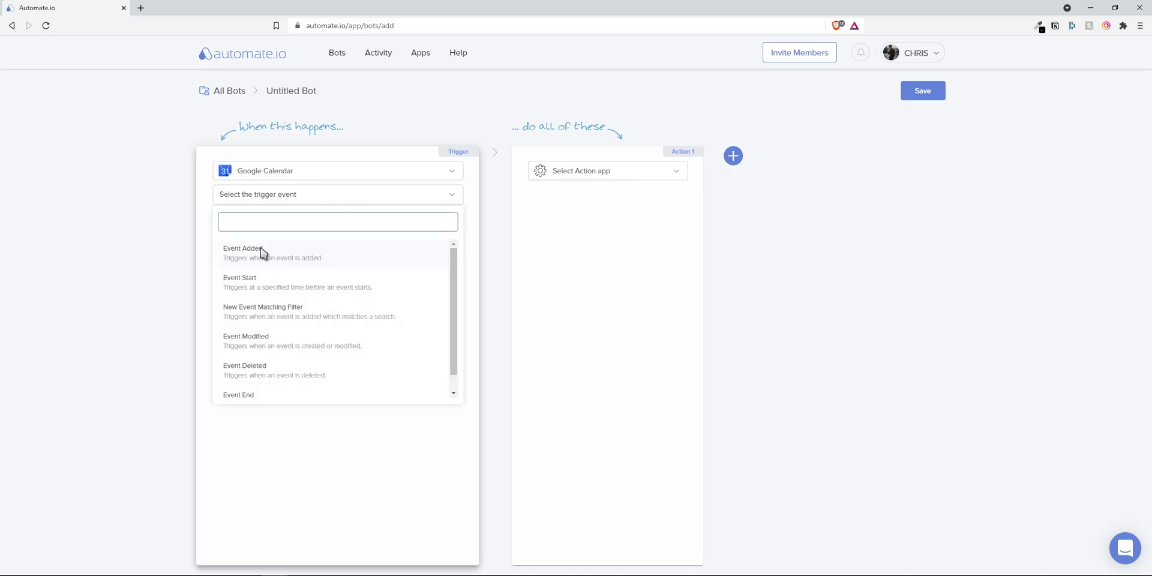
pyautogui.click(261, 249)
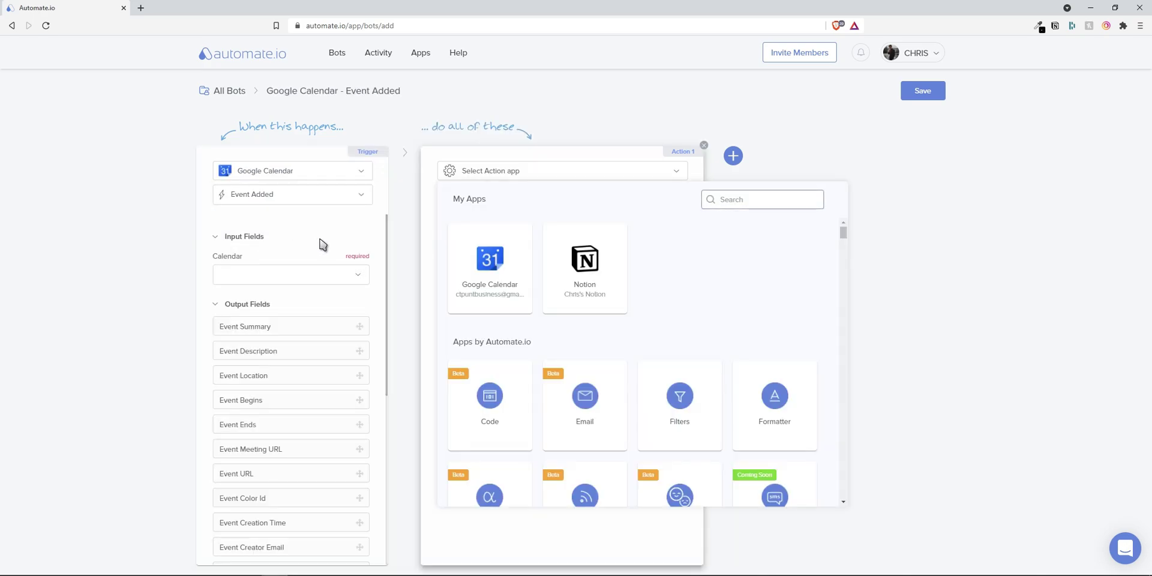
pyautogui.click(303, 275)
pyautogui.click(274, 367)
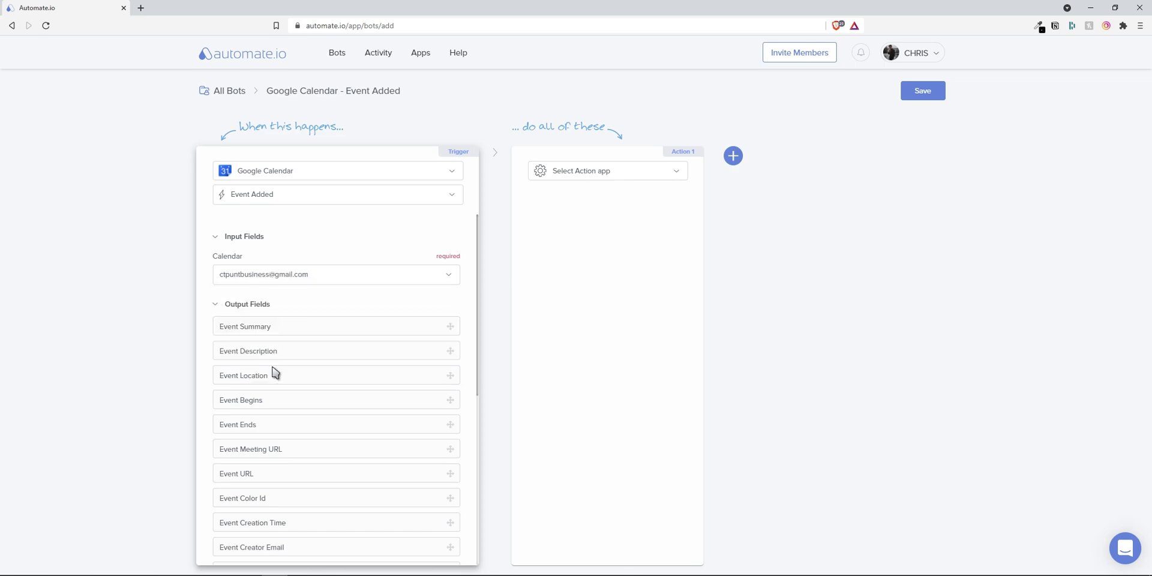
# Step: Set the bot's first action to Notion's Add Database Item
pyautogui.click(621, 174)
pyautogui.click(583, 300)
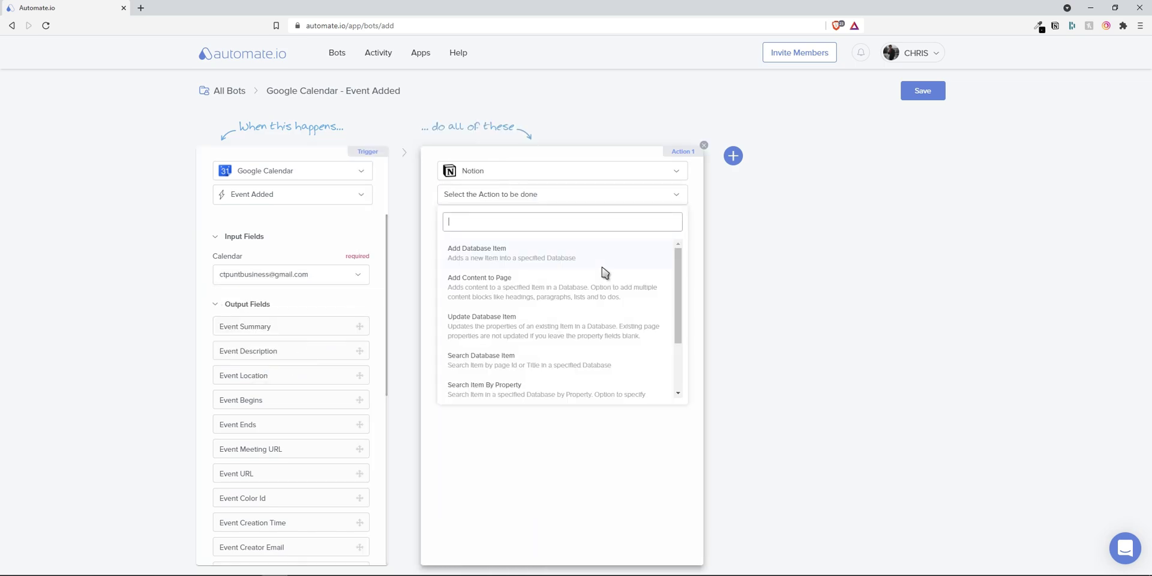
pyautogui.click(564, 264)
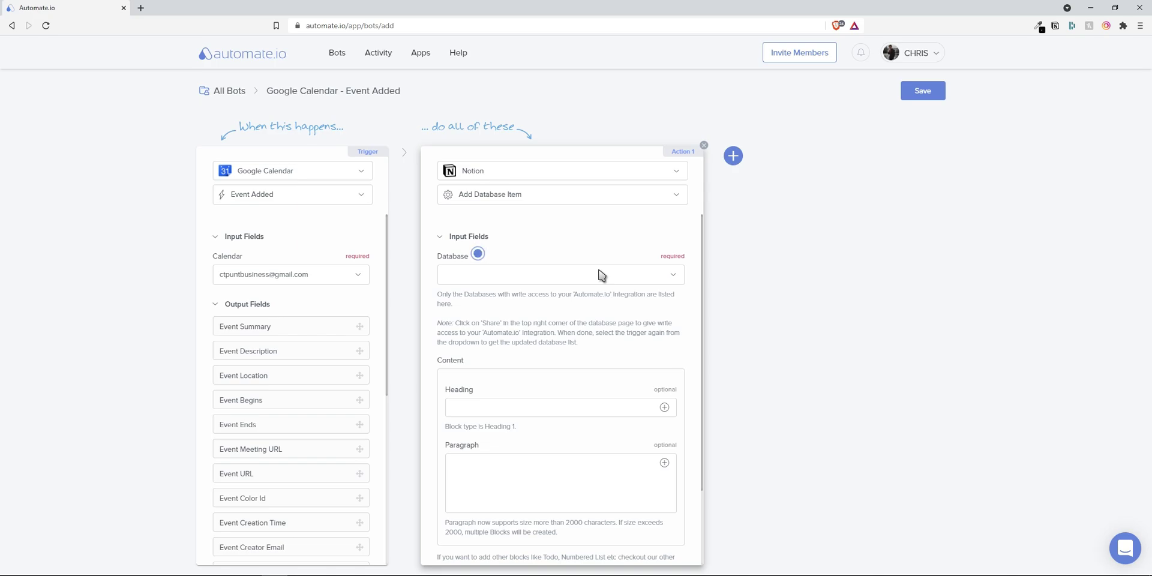
# Step: Switch to Notion and show the Tasks & Events database in its Default view
pyautogui.hotkey('alt', 'Tab')
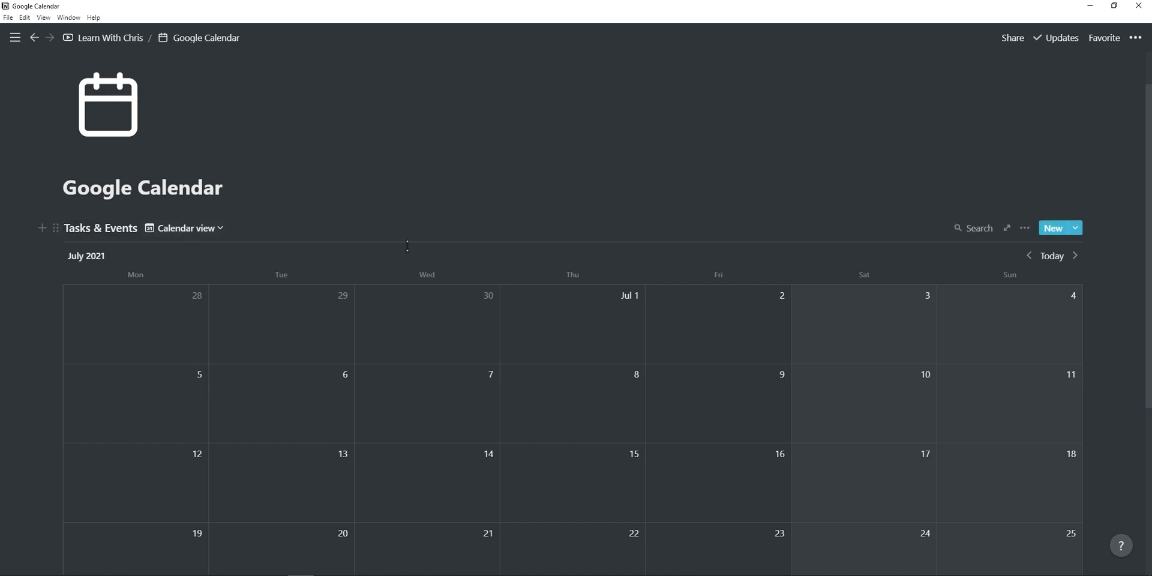
pyautogui.click(193, 228)
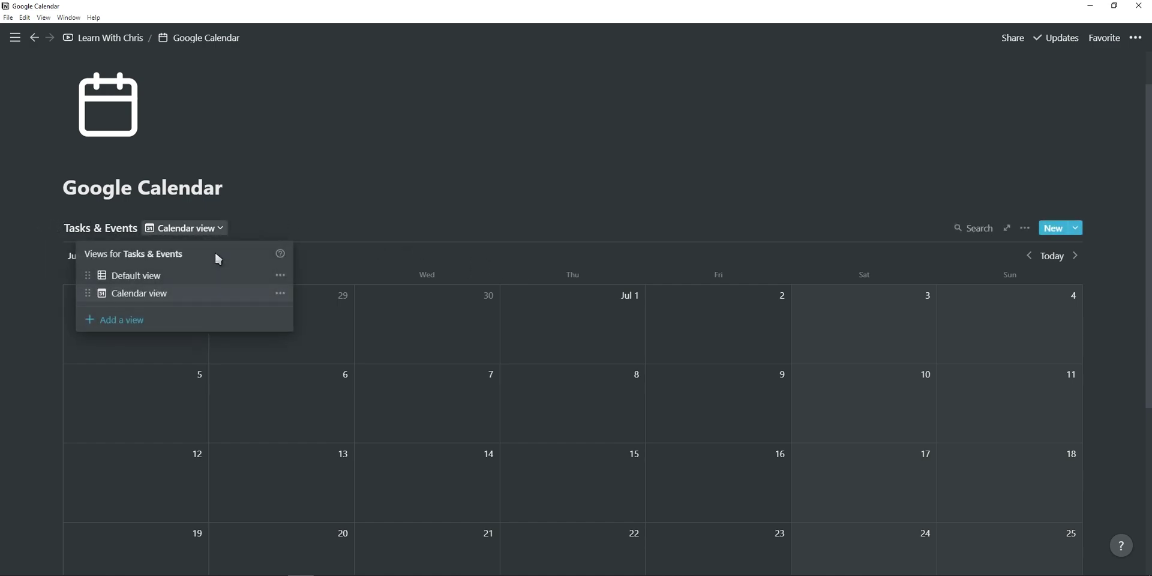
pyautogui.click(175, 274)
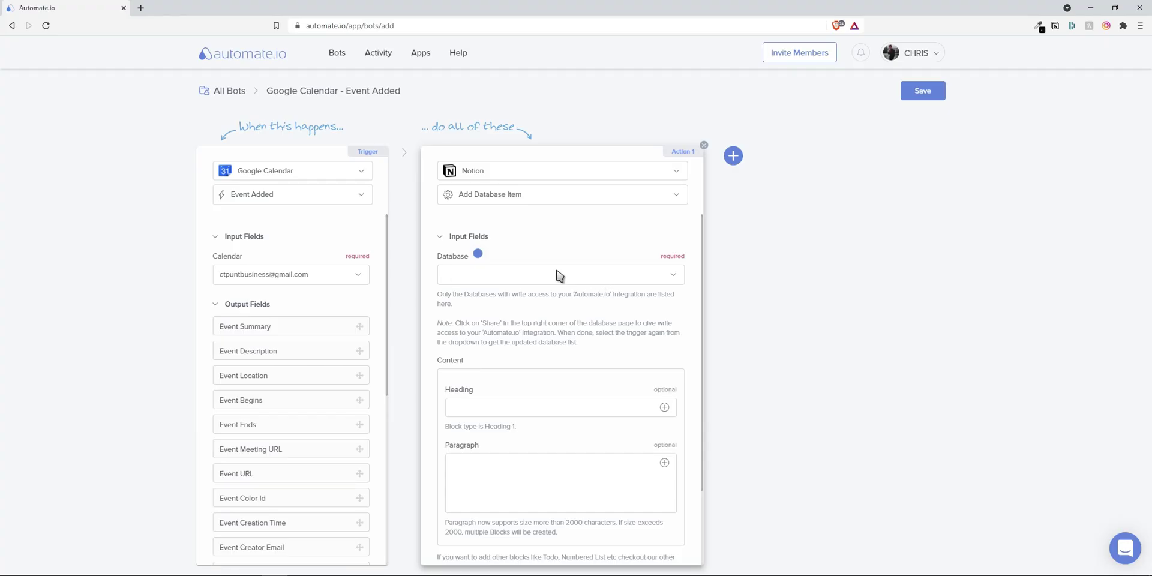
# Step: In Automate.io, select Tasks & Events as the action's database and set the date's time zone to Africa/Johannesburg
pyautogui.click(561, 274)
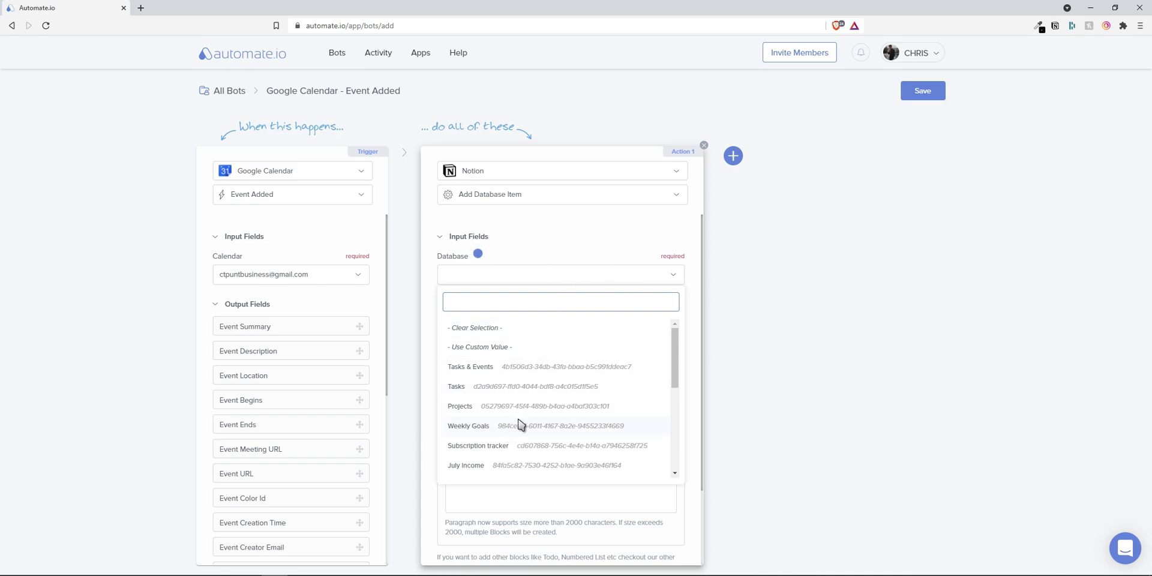
pyautogui.click(504, 368)
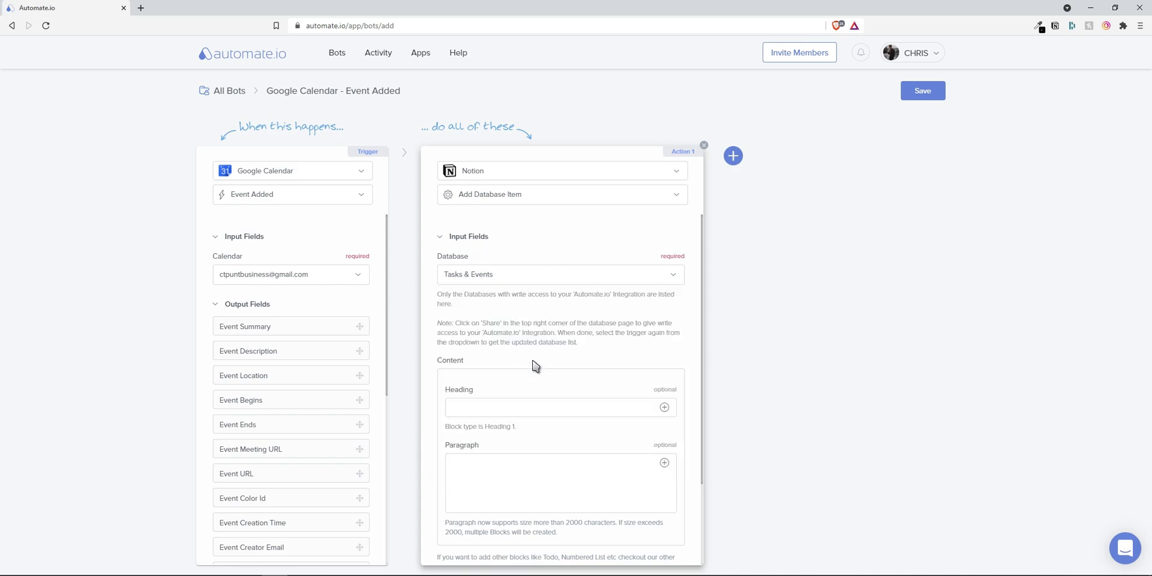
pyautogui.scroll(-2, 524, 312)
pyautogui.scroll(-2, 528, 354)
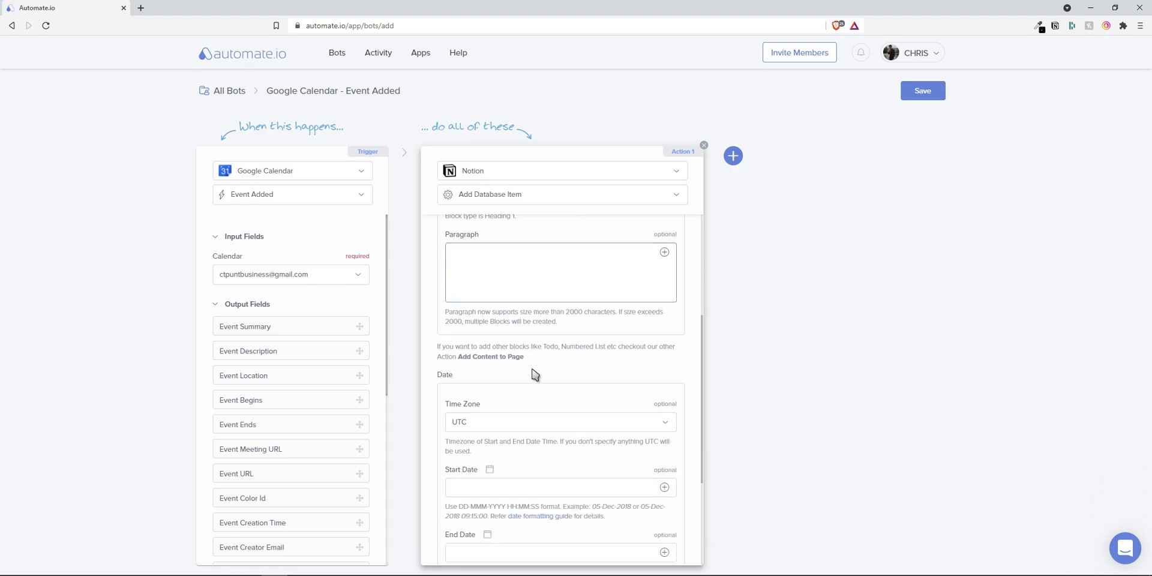
pyautogui.scroll(-2, 535, 375)
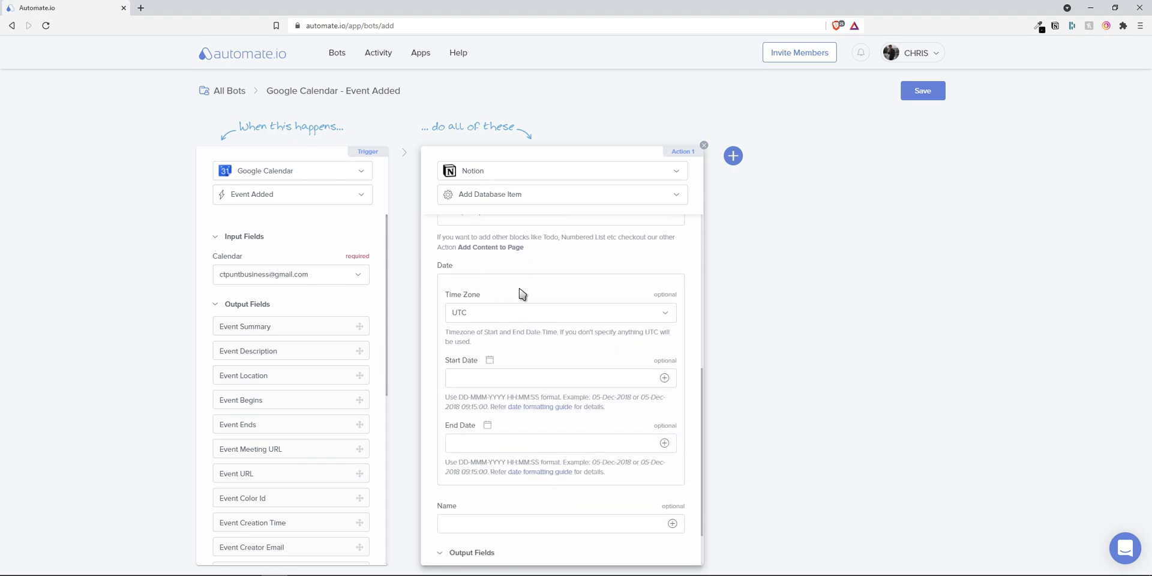
pyautogui.click(514, 314)
pyautogui.scroll(-2, 557, 417)
pyautogui.click(544, 407)
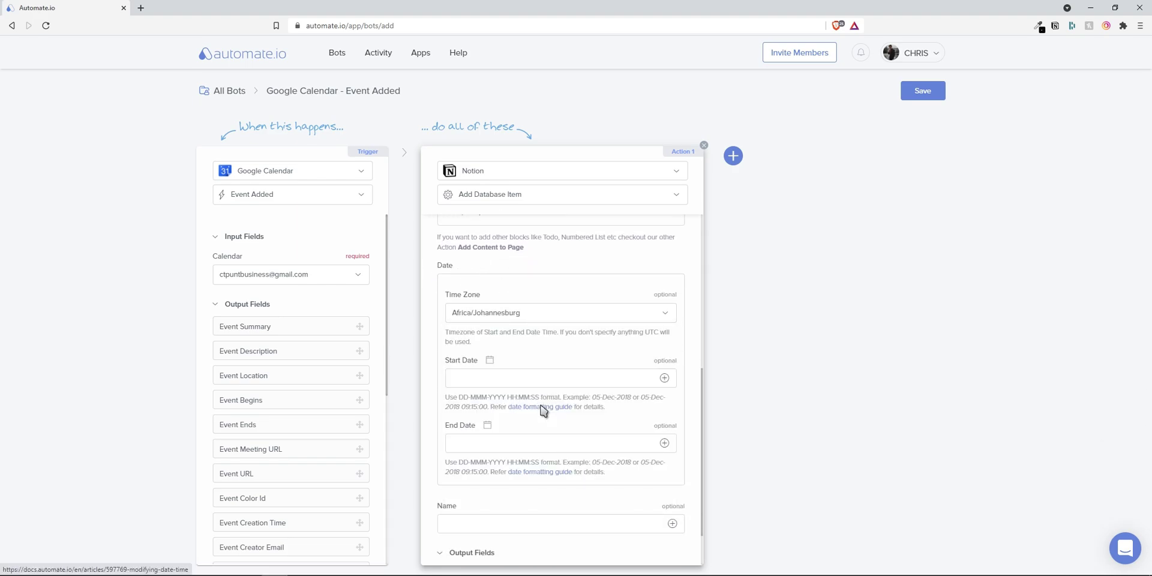
# Step: Map the Notion item's Start Date to Event Begins and its End Date to Event Ends
pyautogui.click(516, 380)
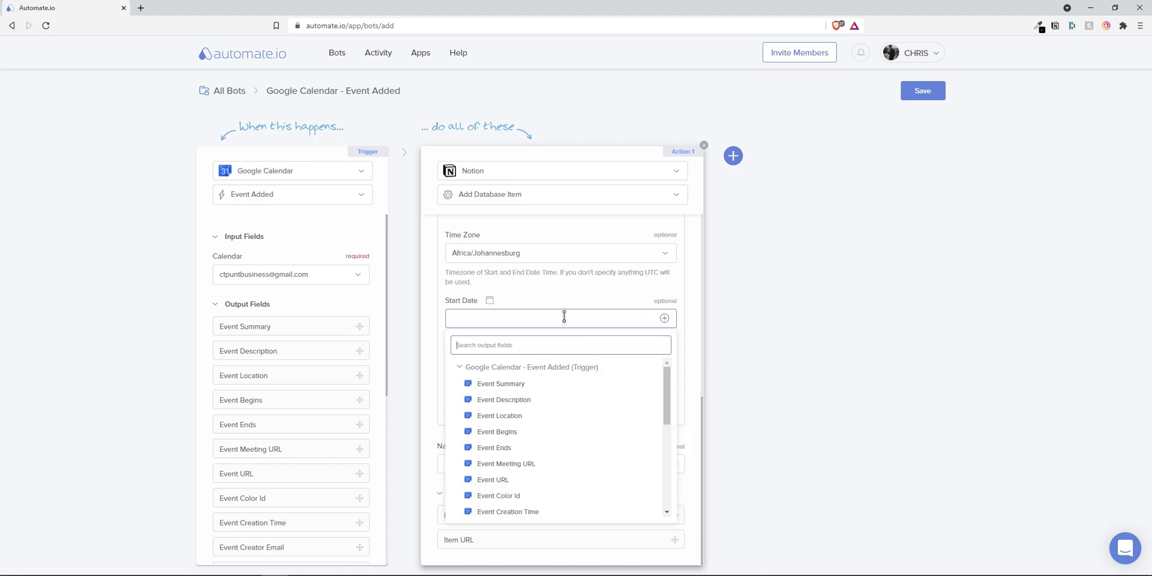
pyautogui.scroll(-2, 543, 414)
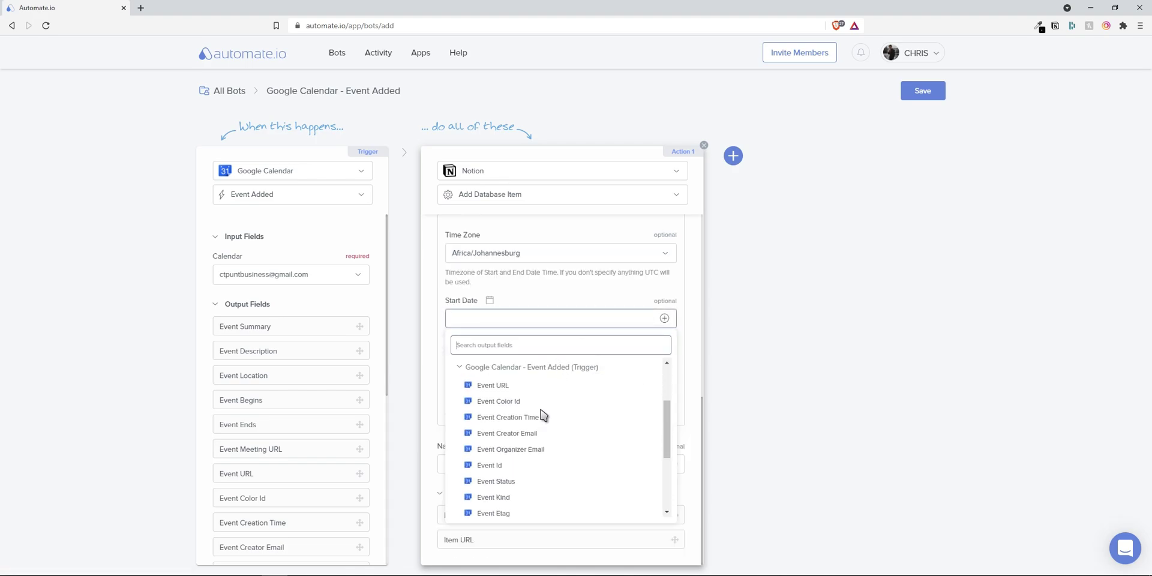
pyautogui.scroll(-3, 543, 414)
pyautogui.scroll(3, 548, 429)
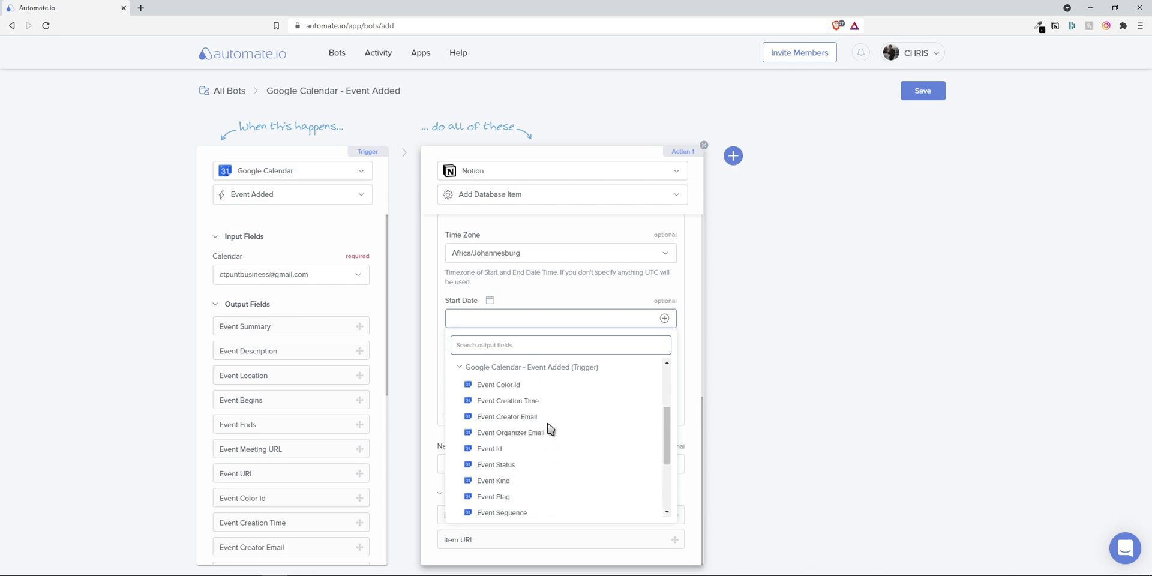
pyautogui.scroll(4, 548, 429)
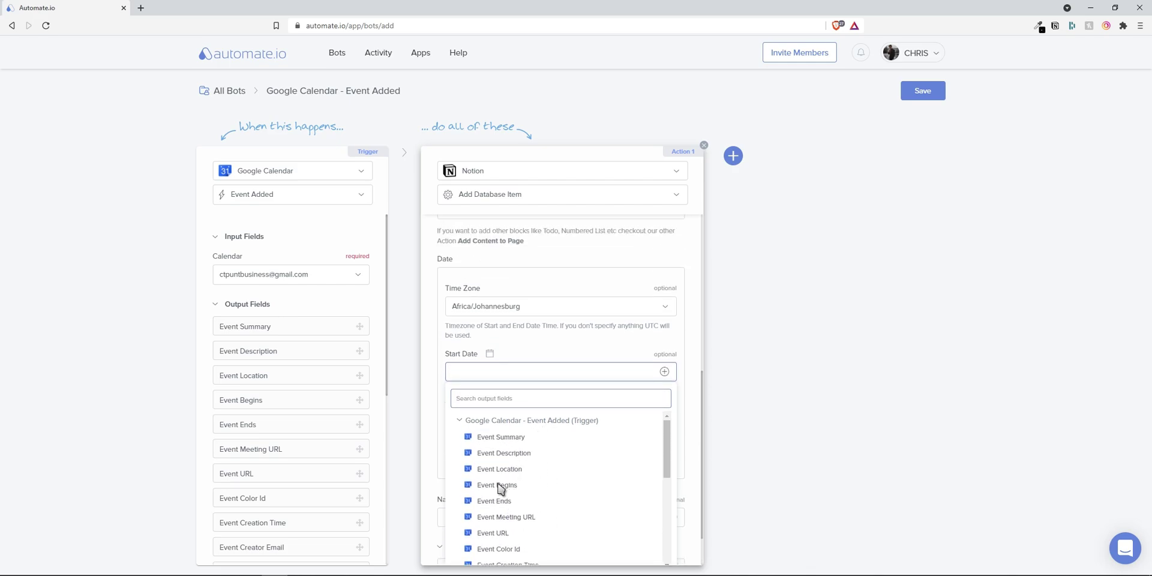
pyautogui.click(501, 486)
pyautogui.click(662, 440)
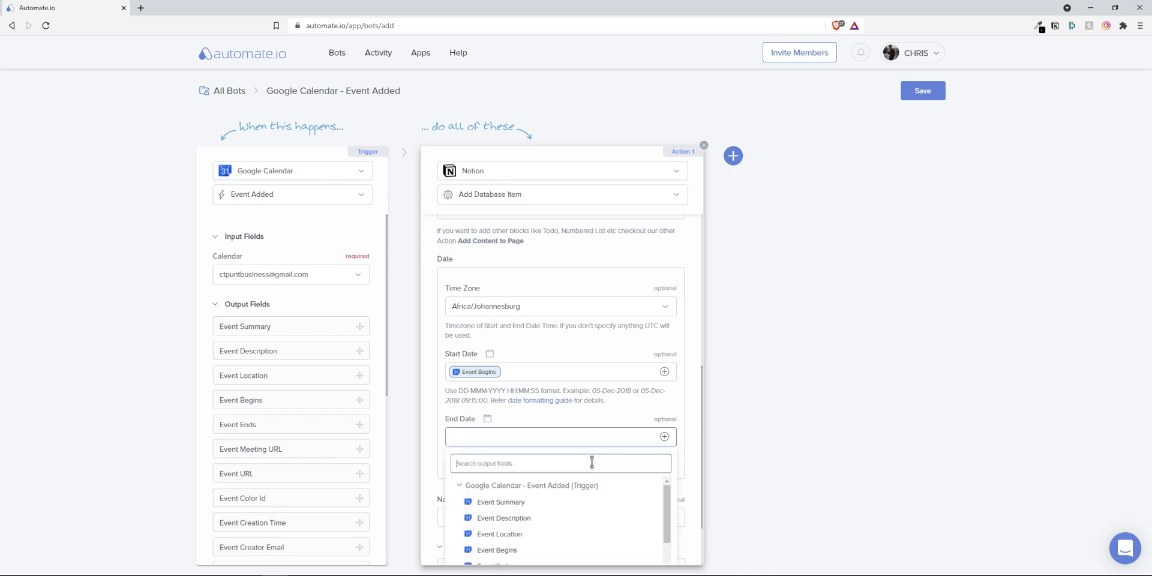
pyautogui.scroll(-2, 549, 489)
pyautogui.click(501, 514)
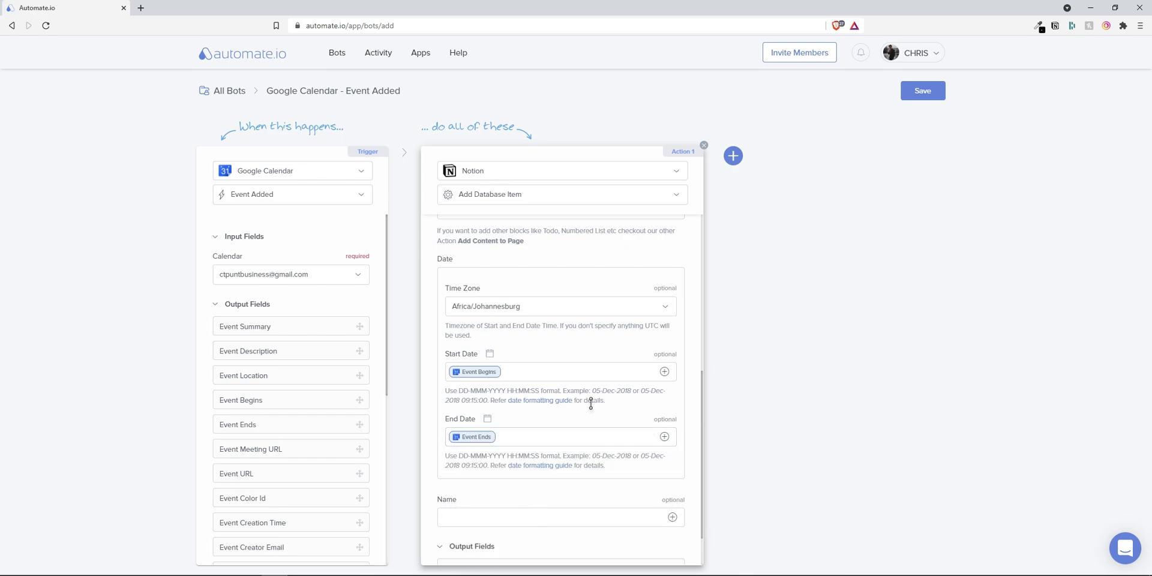
# Step: Map the Notion item's Name to the Event Summary output of the calendar trigger
pyautogui.scroll(-1, 558, 432)
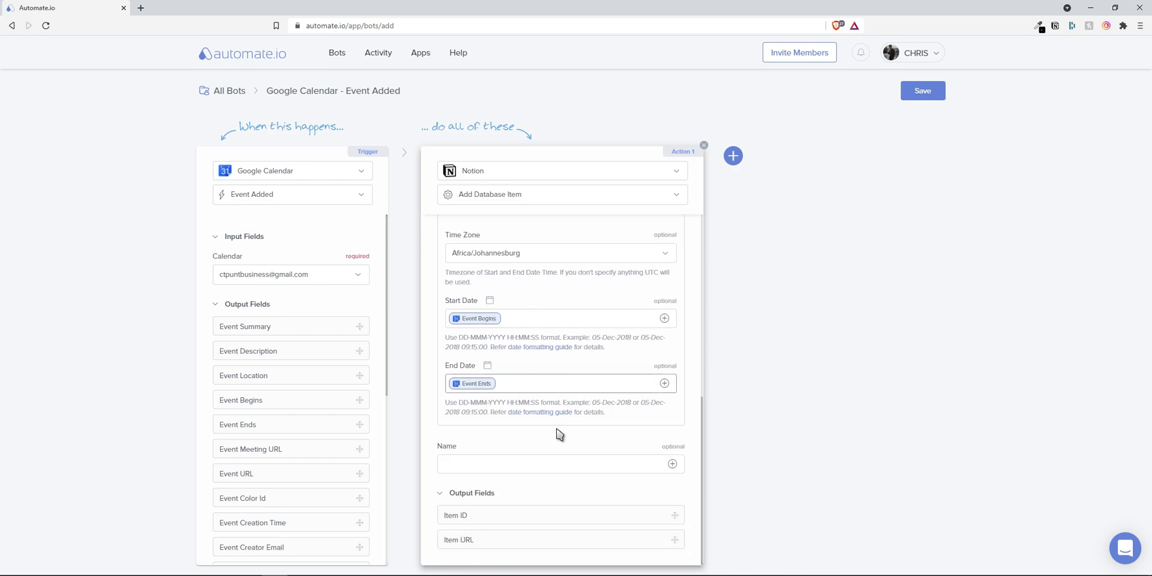
pyautogui.click(672, 463)
pyautogui.scroll(-2, 582, 456)
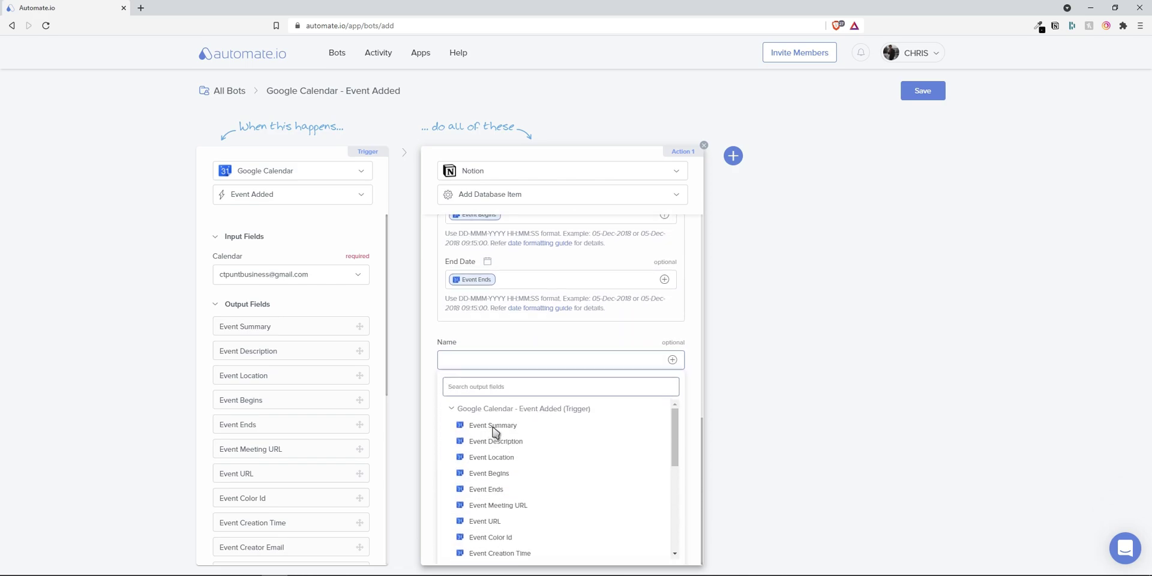
pyautogui.click(496, 430)
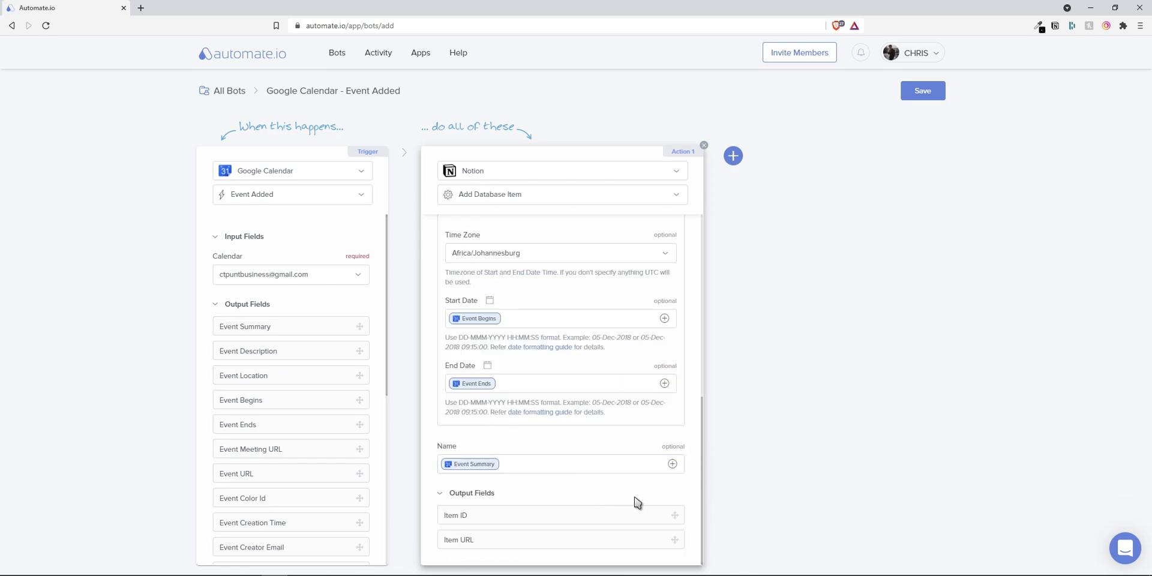
# Step: Save the Google Calendar - Event Added bot and turn it on
pyautogui.click(921, 91)
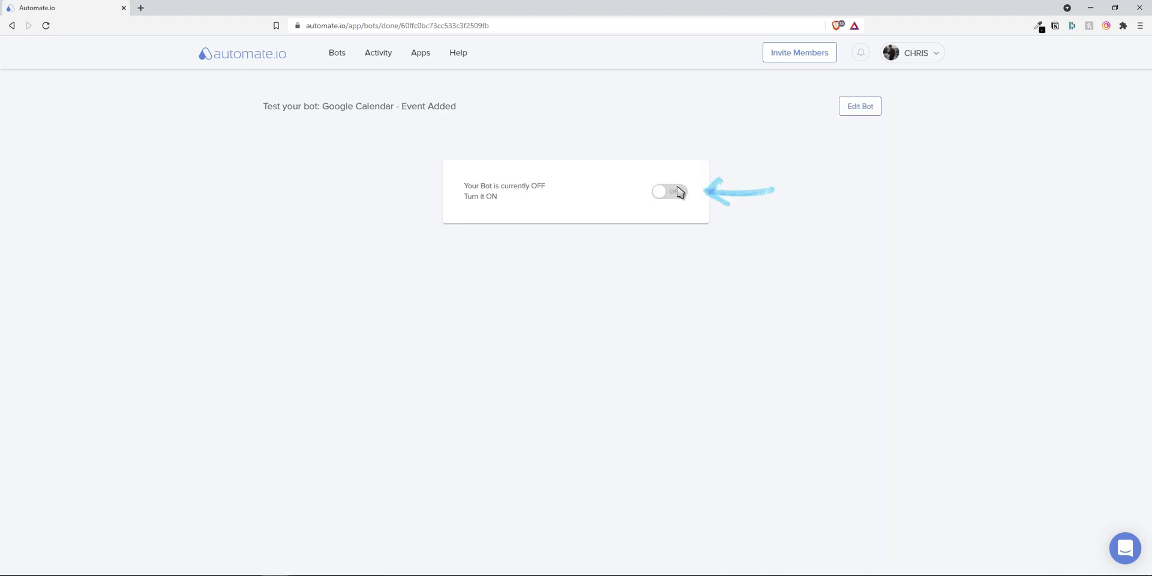
pyautogui.click(665, 195)
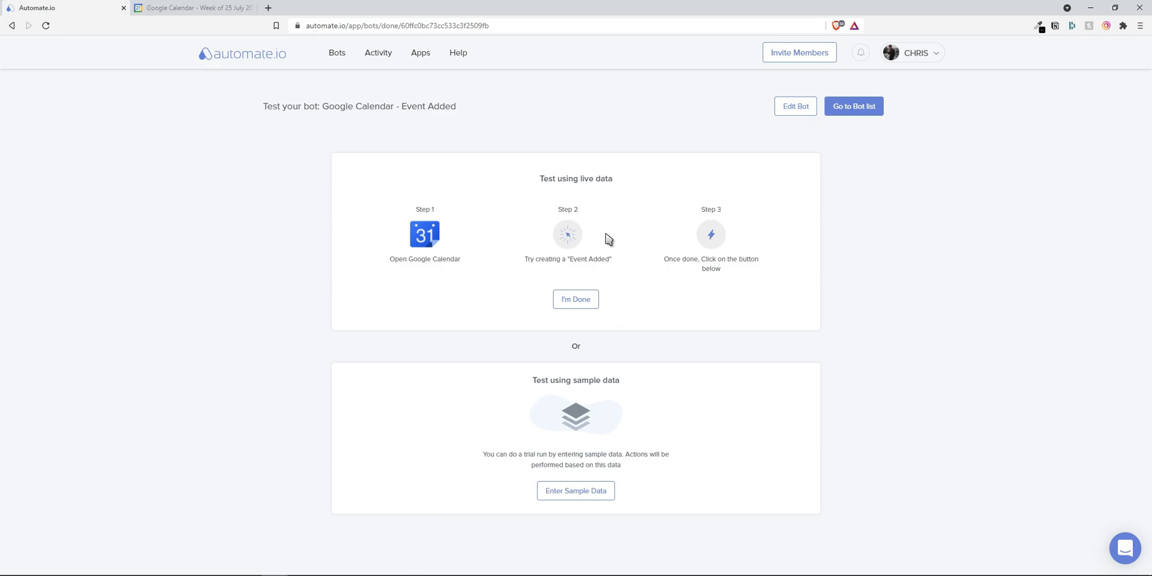
# Step: In Google Calendar, create a test event titled "whatever" on Tuesday 27 July from 10:30am to 2:45pm
pyautogui.click(218, 8)
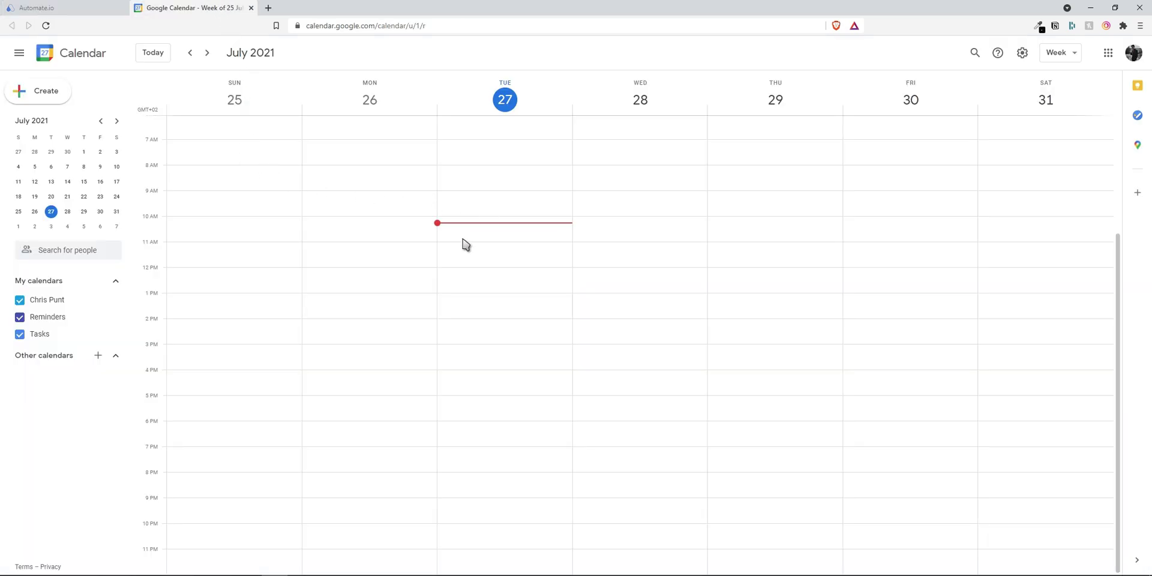
pyautogui.moveTo(462, 234); pyautogui.dragTo(527, 337)
pyautogui.click(469, 268)
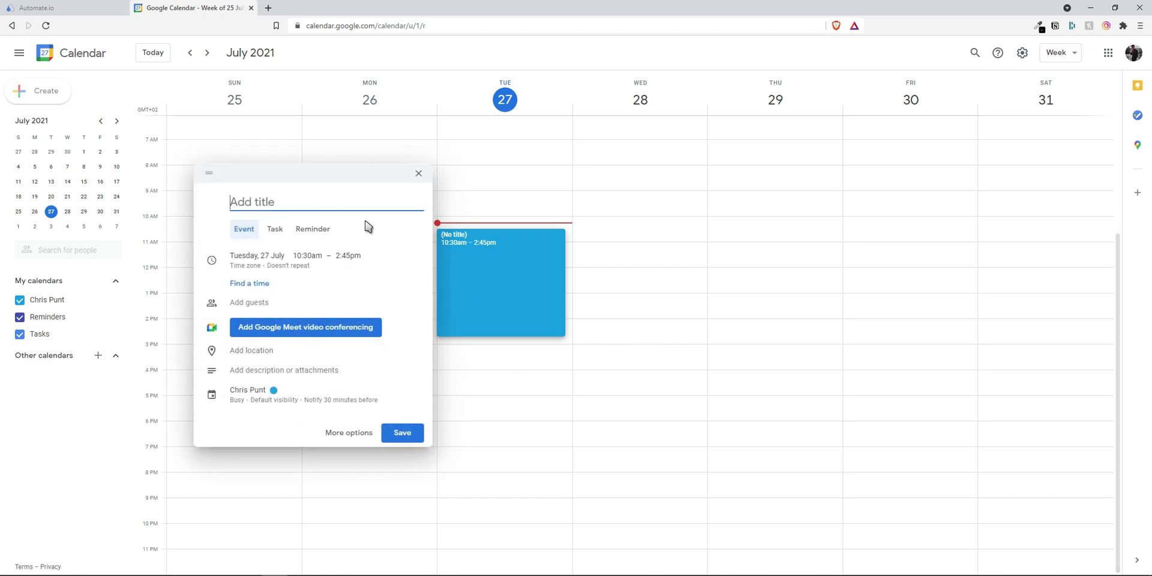
pyautogui.write('W')
pyautogui.click(412, 434)
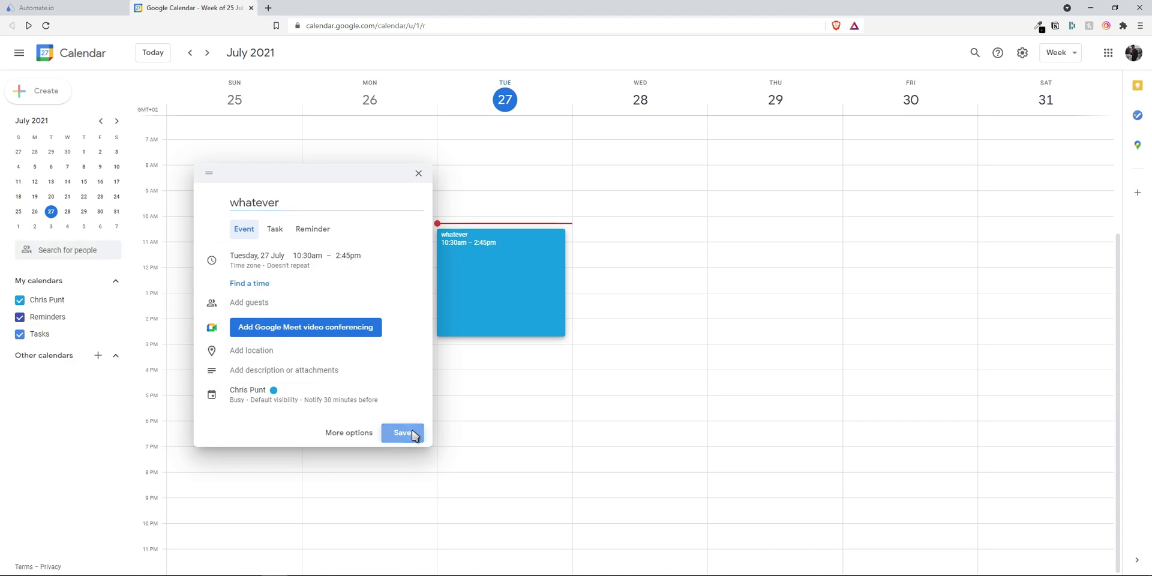
# Step: Return to Automate.io and run the bot's live-data test on the newly created event
pyautogui.hotkey('ctrl', 'Tab')
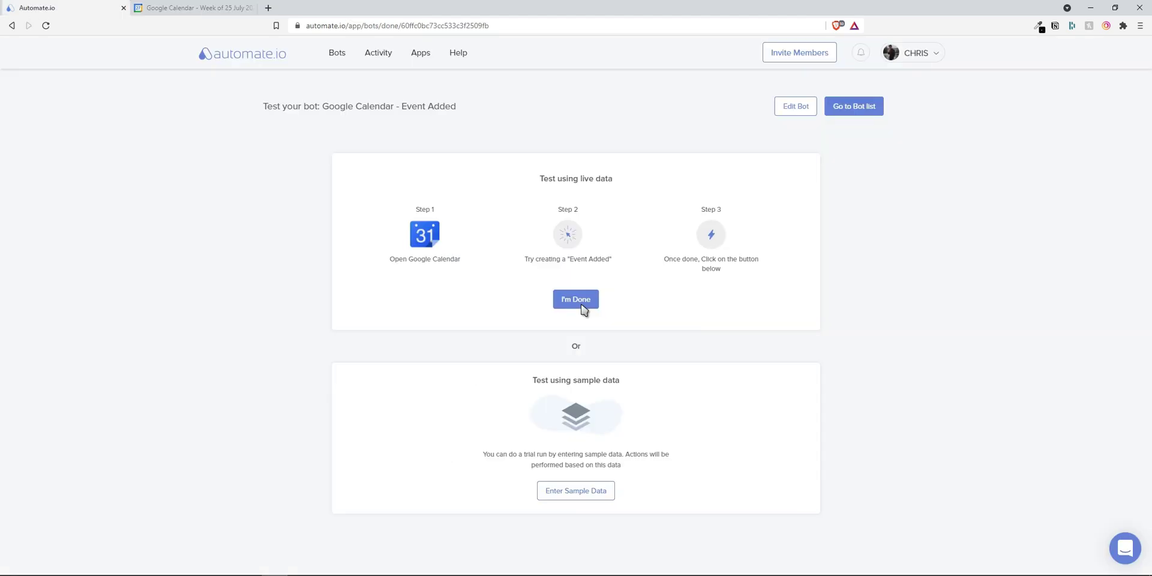
pyautogui.click(581, 306)
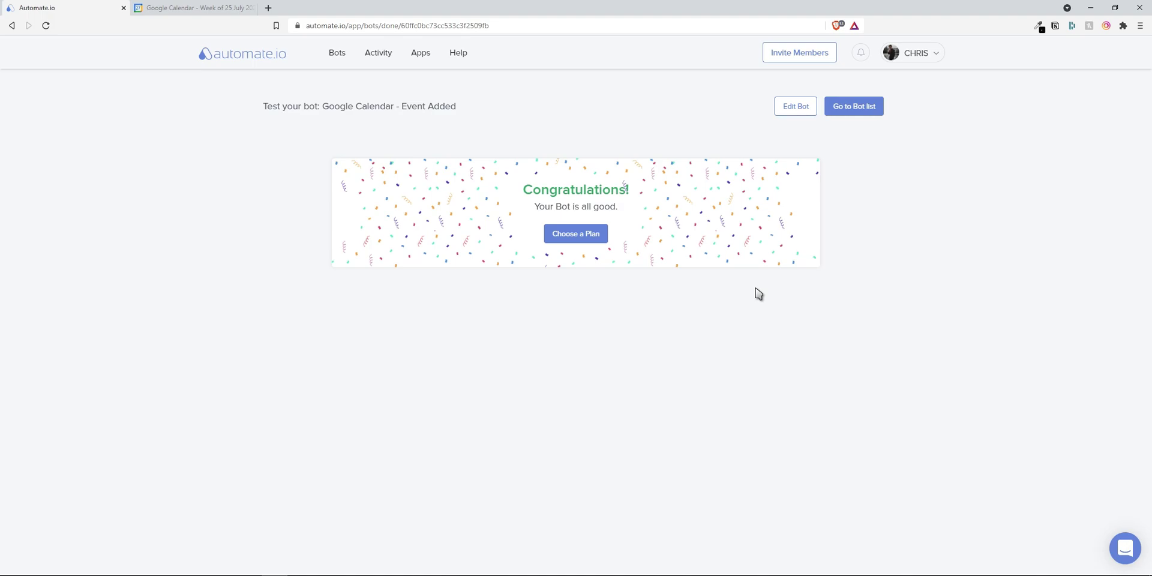
# Step: In Notion, switch the Tasks & Events database to Calendar view and move the "whatever" item to Friday, July 30
pyautogui.hotkey('alt', 'Tab')
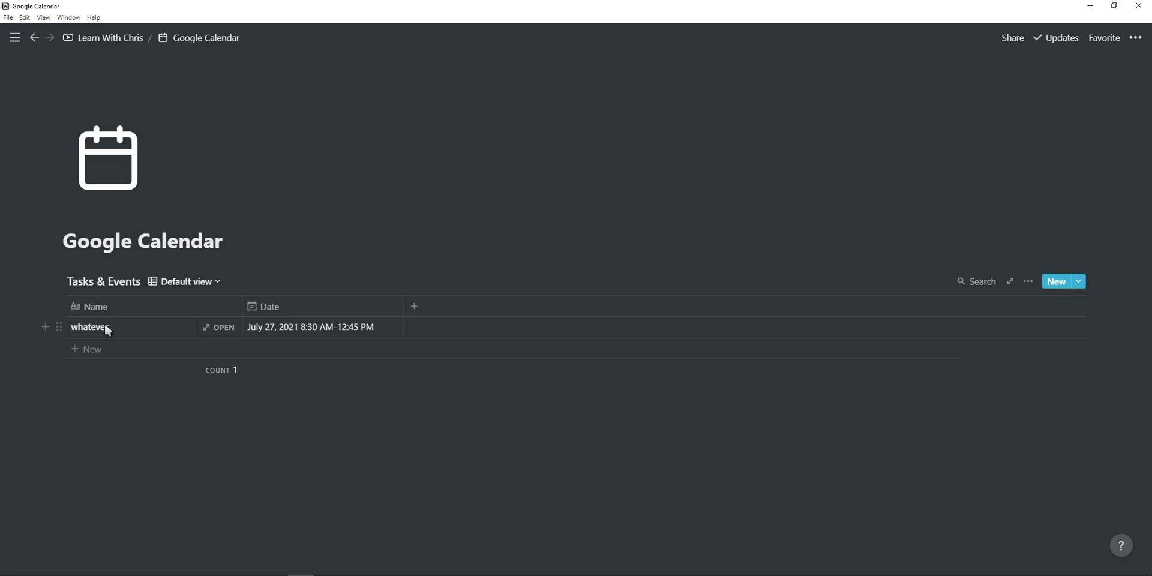
pyautogui.click(183, 281)
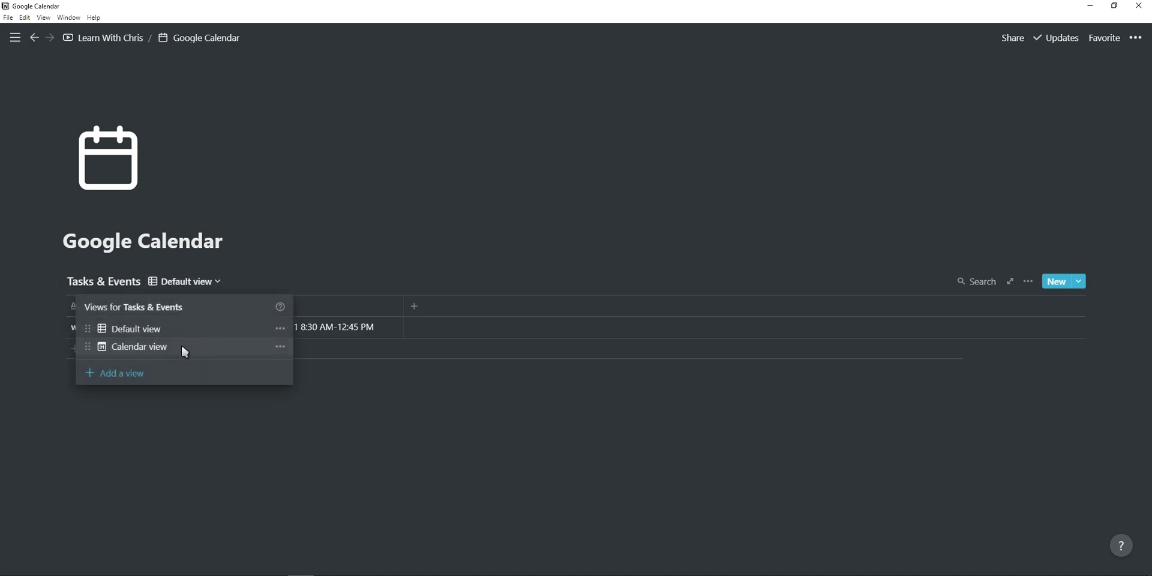
pyautogui.click(175, 341)
pyautogui.scroll(-5, 426, 402)
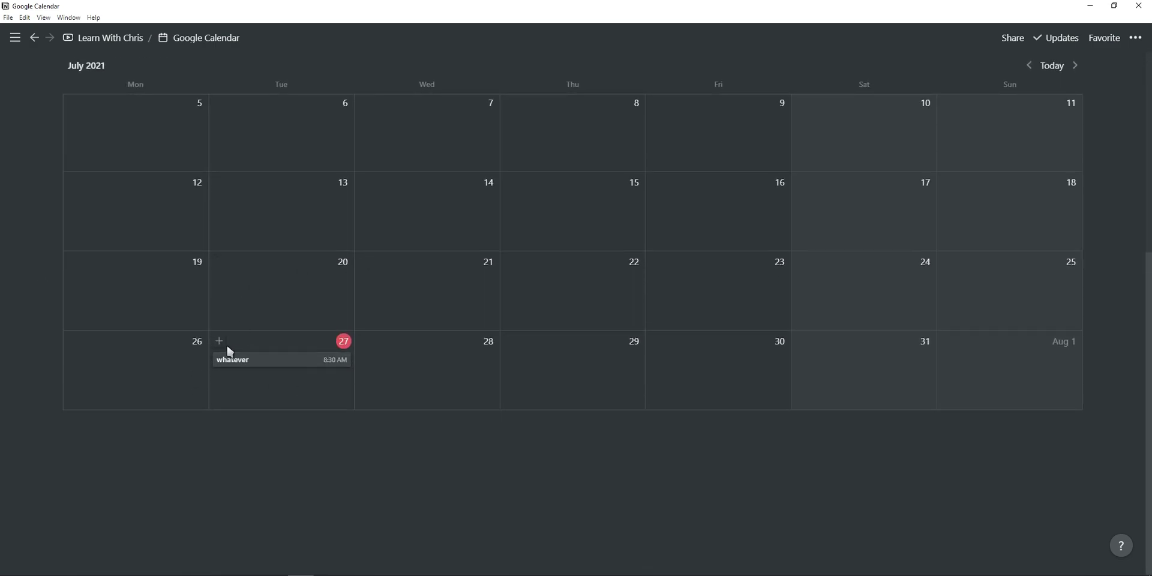
pyautogui.moveTo(269, 366); pyautogui.dragTo(702, 384)
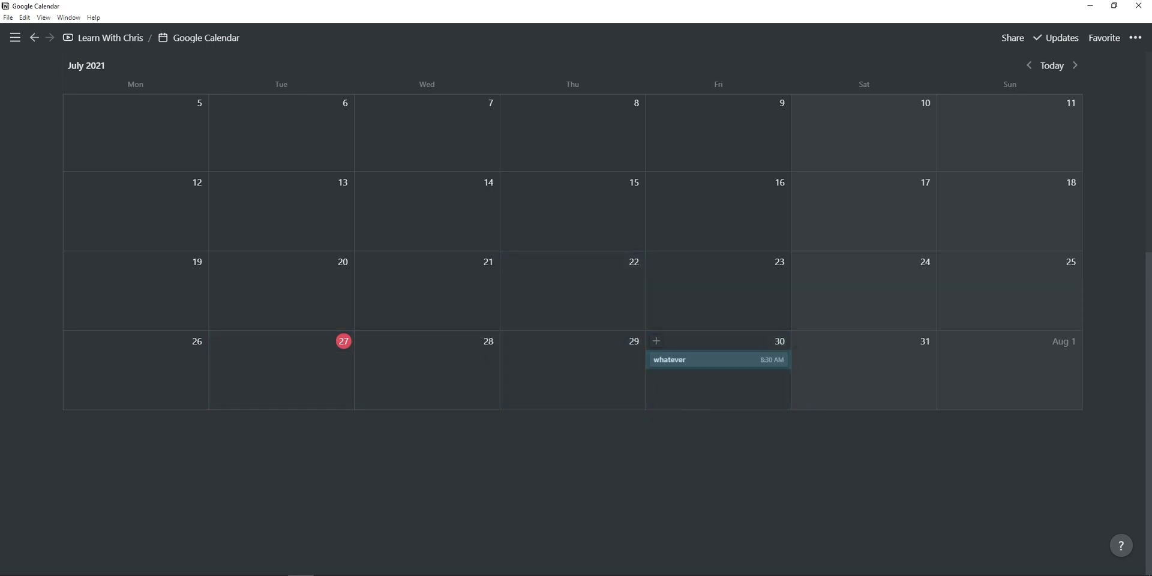
# Step: Switch to Google Calendar in the browser to check the "whatever" event against the Notion item
pyautogui.click(274, 565)
pyautogui.click(237, 8)
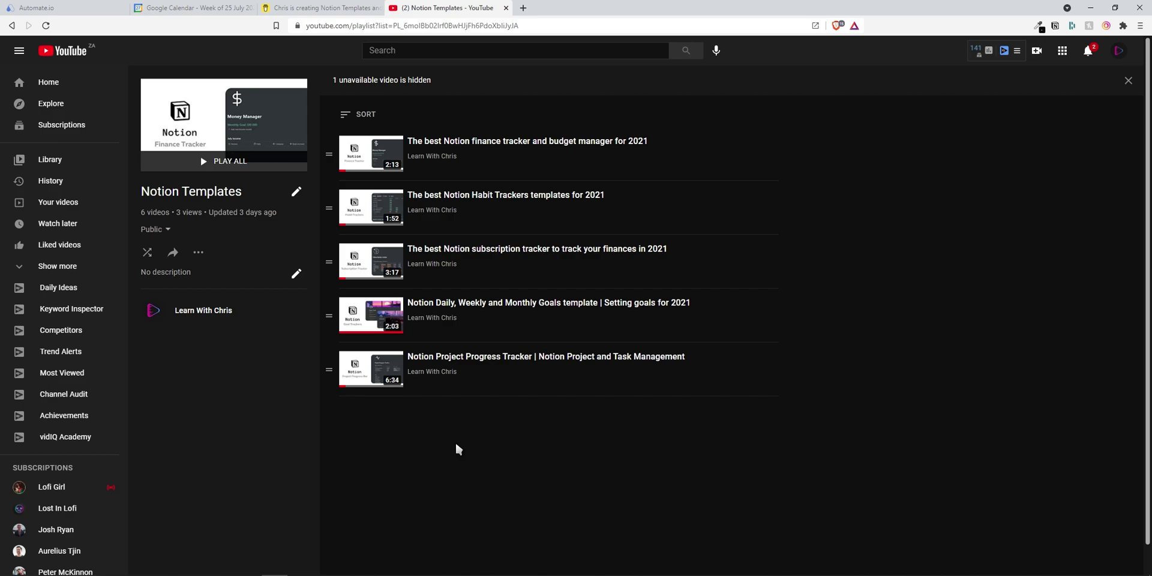
# Step: Look through the Buy Me a Coffee page's membership offer and the Notion templates listed under its Extras
pyautogui.hotkey('ctrl', 'shift', 'Tab')
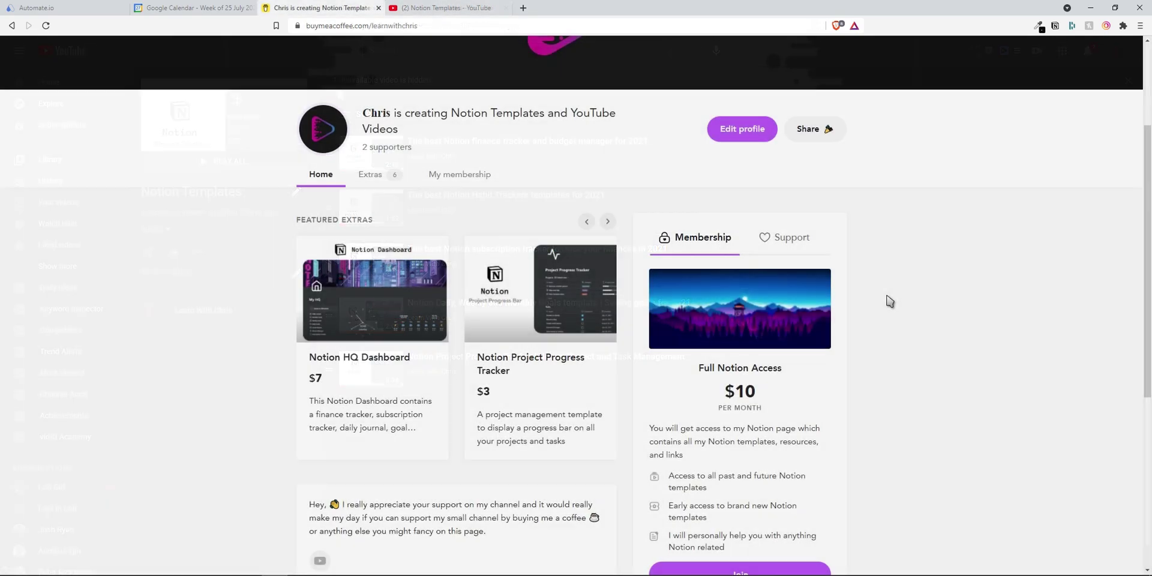
pyautogui.scroll(-4, 888, 301)
pyautogui.scroll(-4, 889, 302)
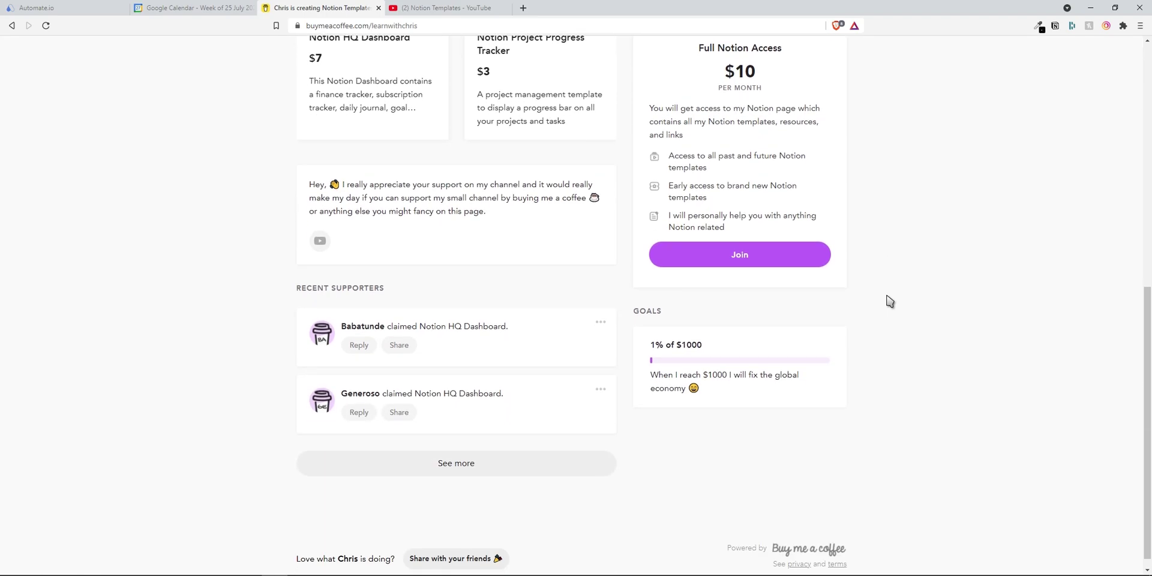
pyautogui.scroll(4, 889, 301)
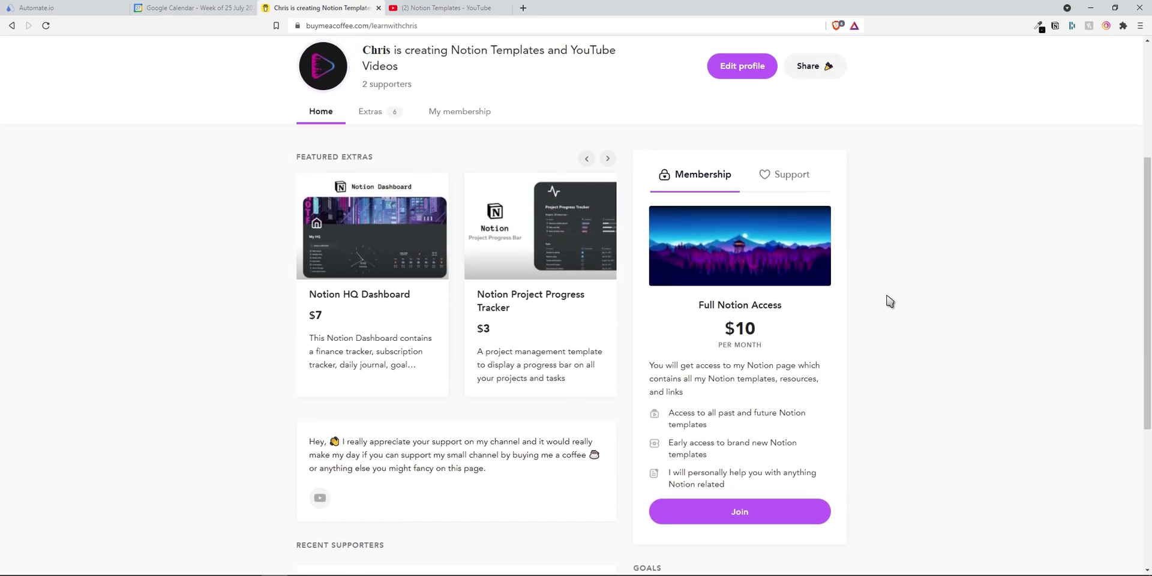
pyautogui.scroll(3, 889, 301)
pyautogui.click(383, 336)
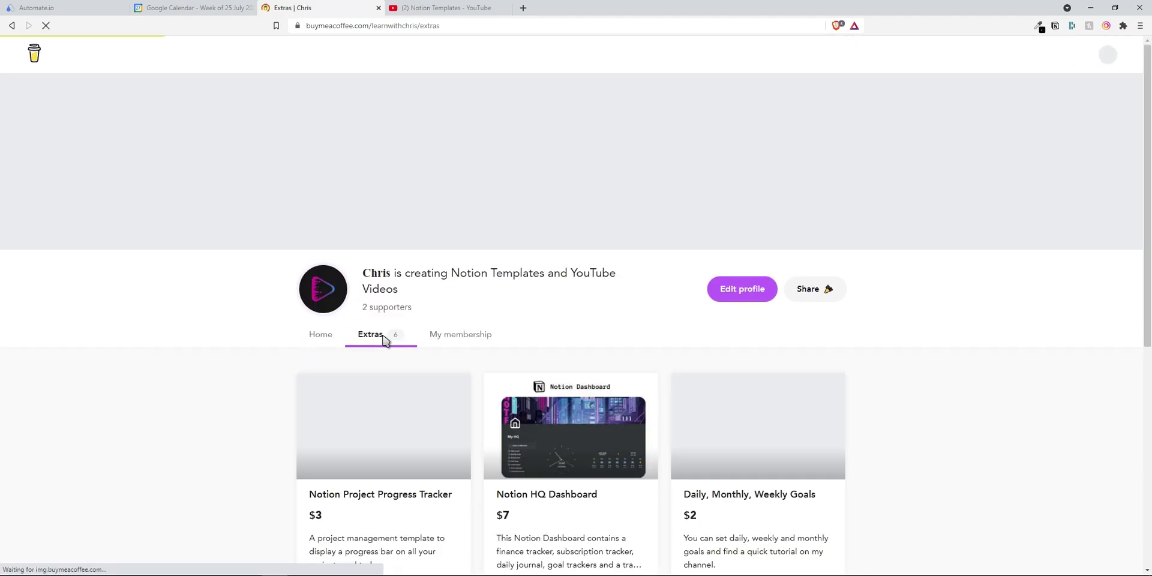
pyautogui.scroll(-3, 938, 380)
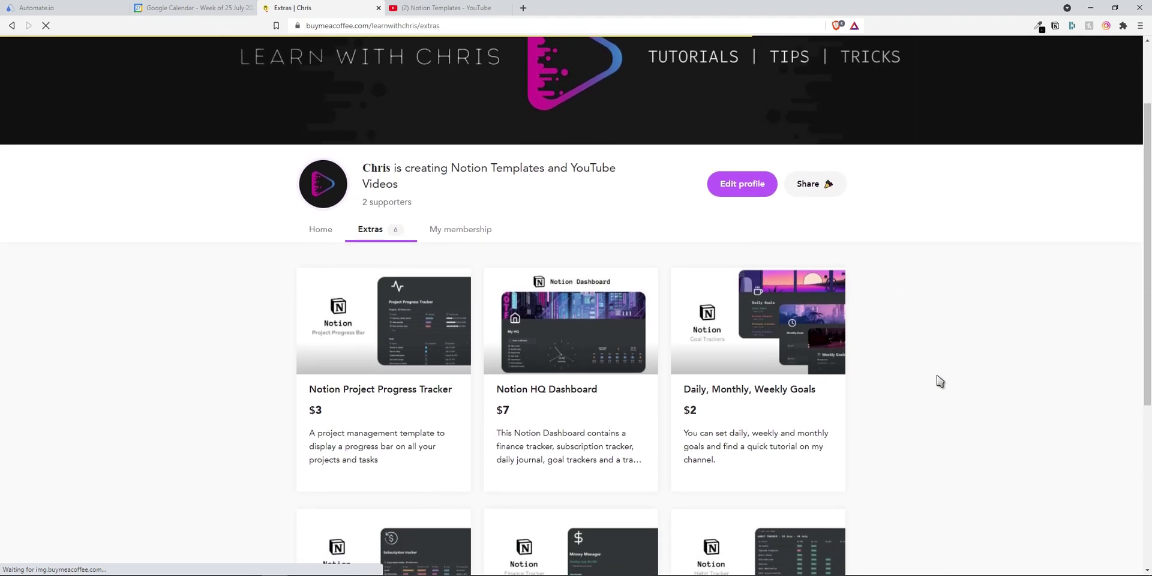
pyautogui.scroll(-3, 940, 381)
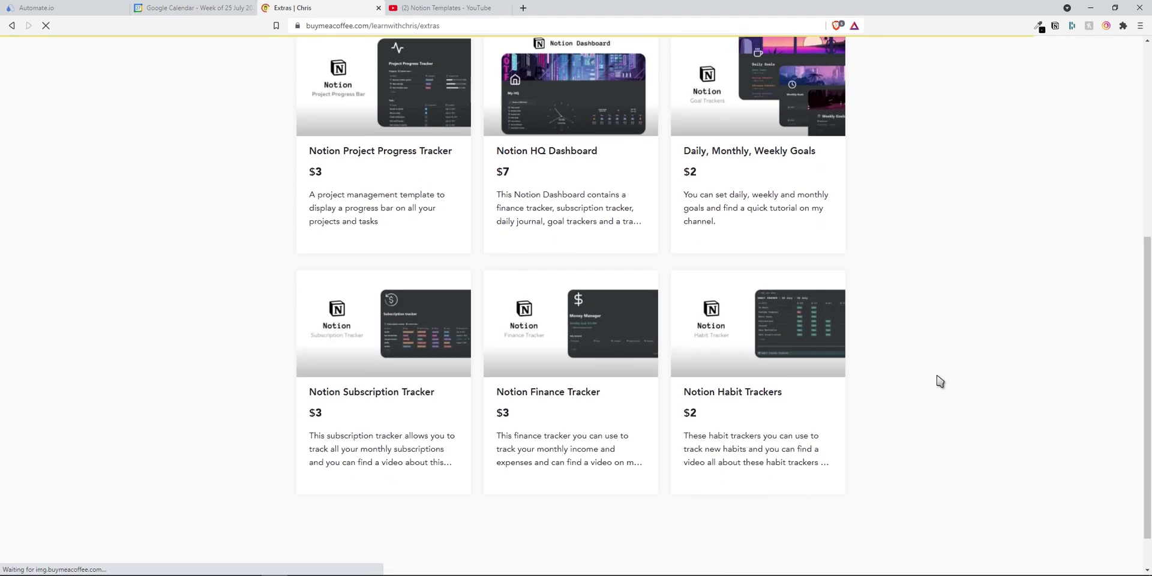